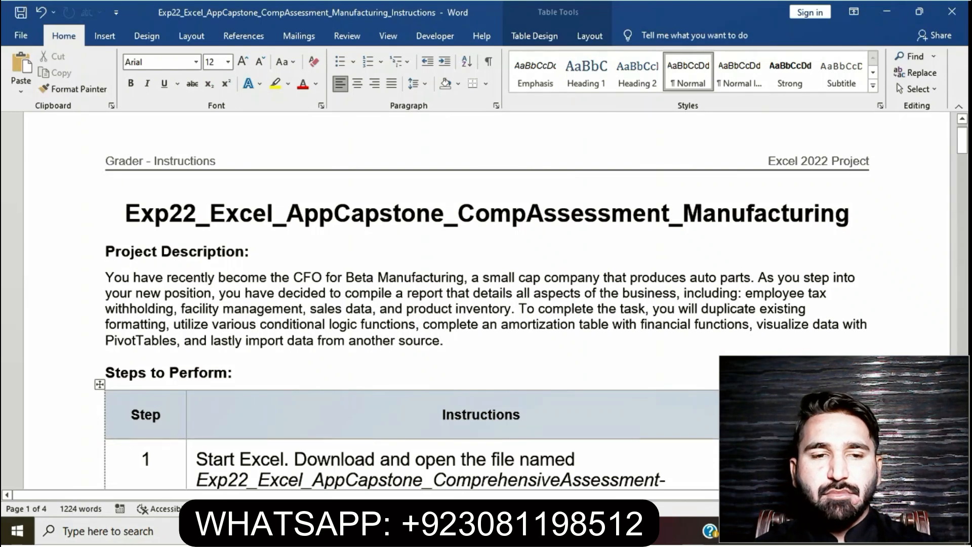
- Highlight the title Exp22_Excel_AppCapstone_CompAssessment_Manufacturing in yellow
{"action": "left_click_drag", "start_coordinate": [125, 214], "coordinate": [861, 213]}
{"action": "left_click", "coordinate": [767, 196]}
{"action": "left_click", "coordinate": [249, 251]}
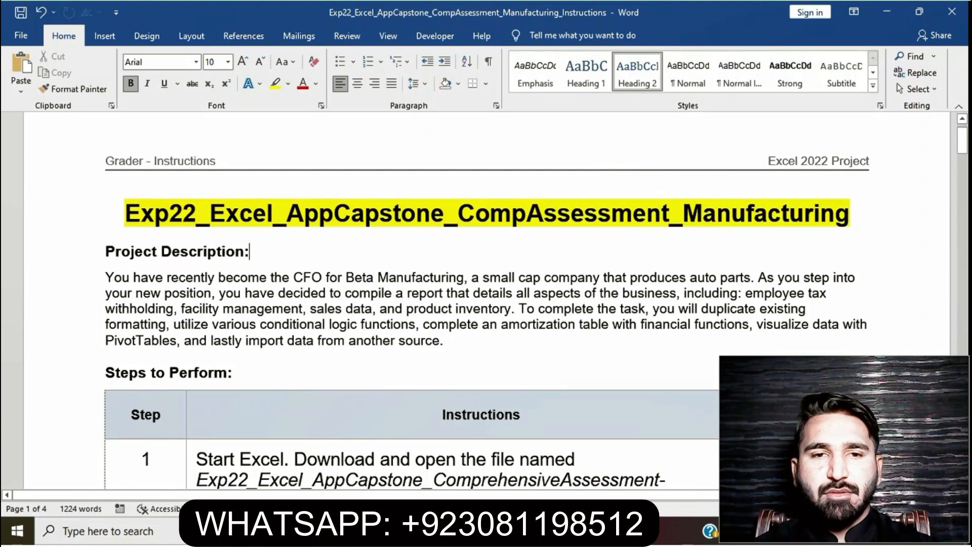
- Highlight the step 1 instruction in the steps table in yellow
{"action": "scroll", "coordinate": [487, 304], "scroll_direction": "down", "scroll_amount": 1}
{"action": "scroll", "coordinate": [486, 304], "scroll_direction": "down", "scroll_amount": 2}
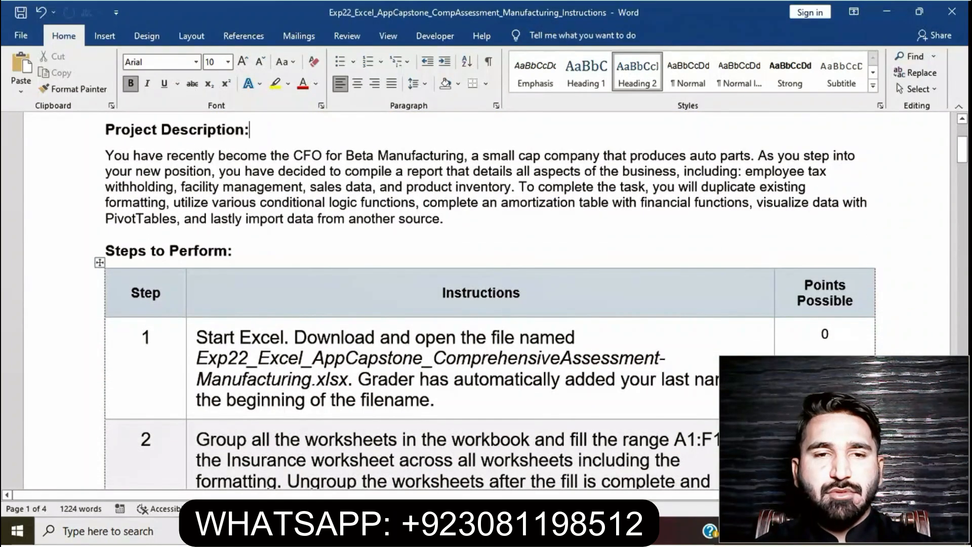
{"action": "left_click", "coordinate": [191, 345]}
{"action": "left_click", "coordinate": [250, 317]}
{"action": "left_click", "coordinate": [280, 358]}
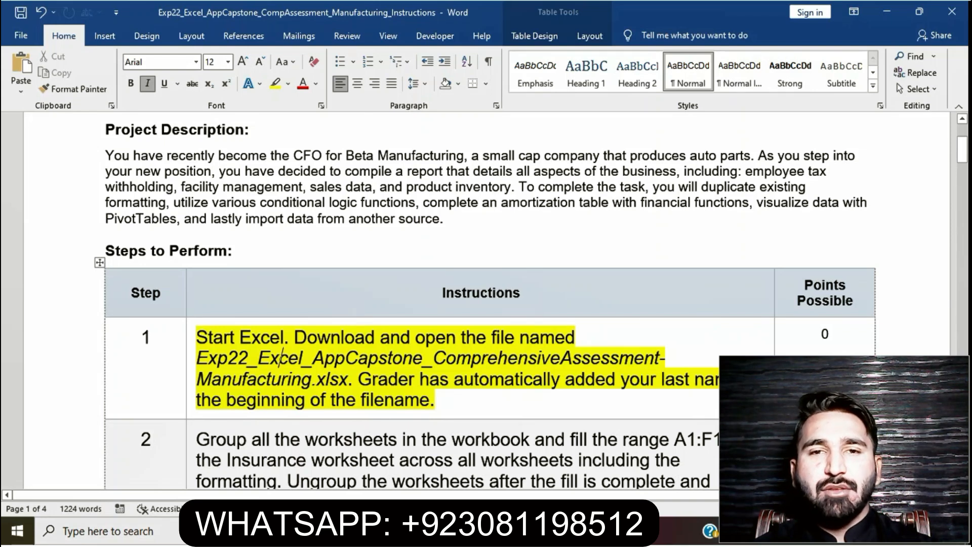
- Switch to the Excel workbook and look through its Insurance, Facilities and Sales worksheets
{"action": "key", "text": "alt+Tab"}
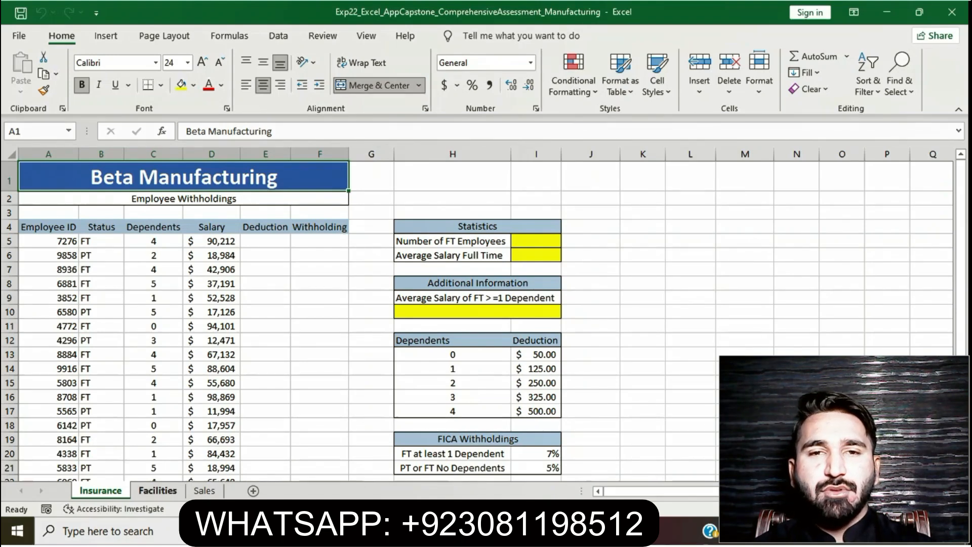
{"action": "key", "text": "ctrl+Page_Down"}
{"action": "key", "text": "ctrl+Page_Down"}
{"action": "key", "text": "ctrl+Page_Up"}
{"action": "key", "text": "ctrl+Page_Up"}
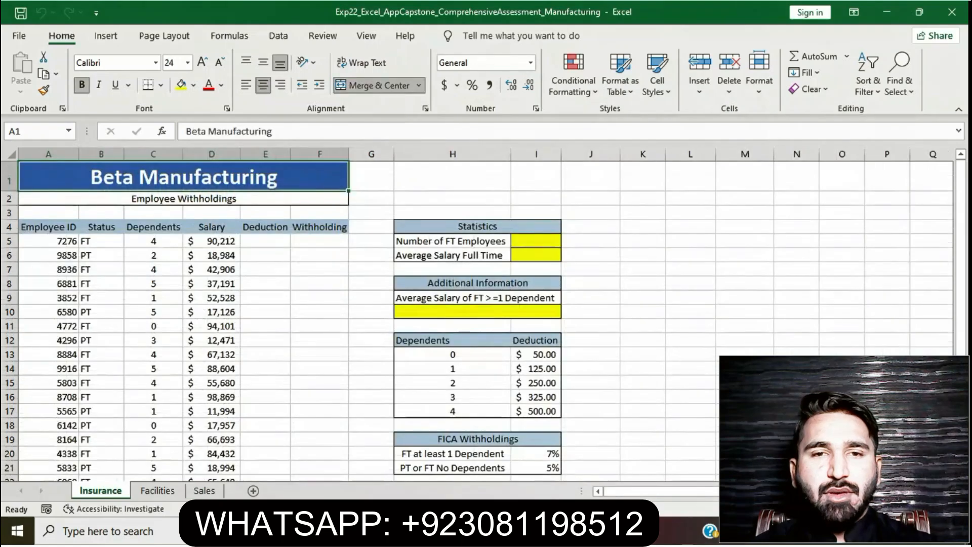
- Return to the Word instructions, remove the highlight from step 1 and highlight the step 2 instruction in yellow
{"action": "key", "text": "alt+Tab"}
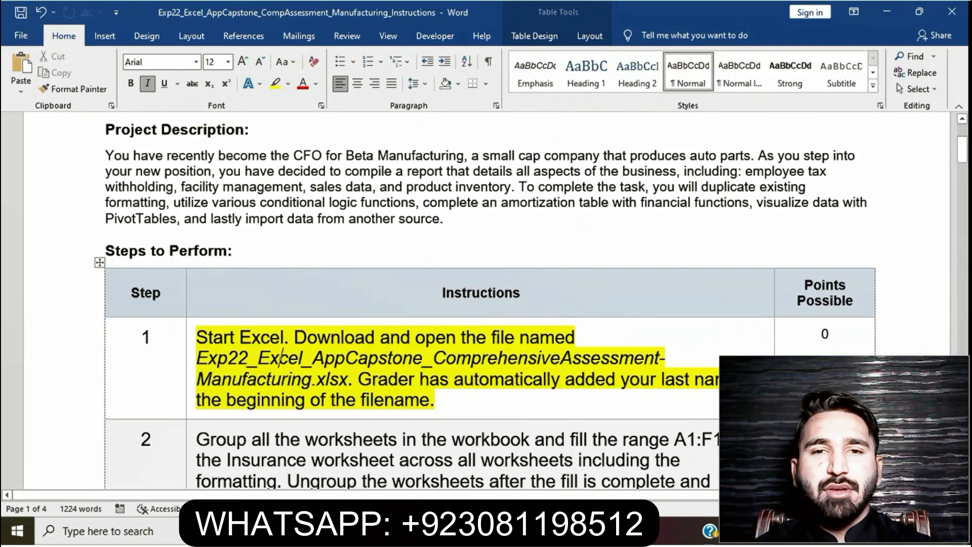
{"action": "left_click", "coordinate": [192, 345]}
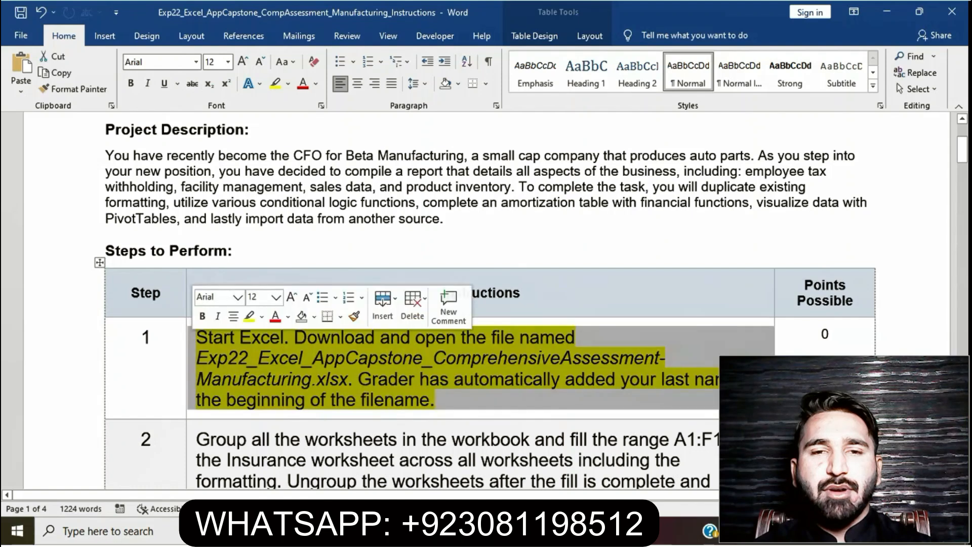
{"action": "left_click", "coordinate": [250, 316]}
{"action": "left_click", "coordinate": [440, 400]}
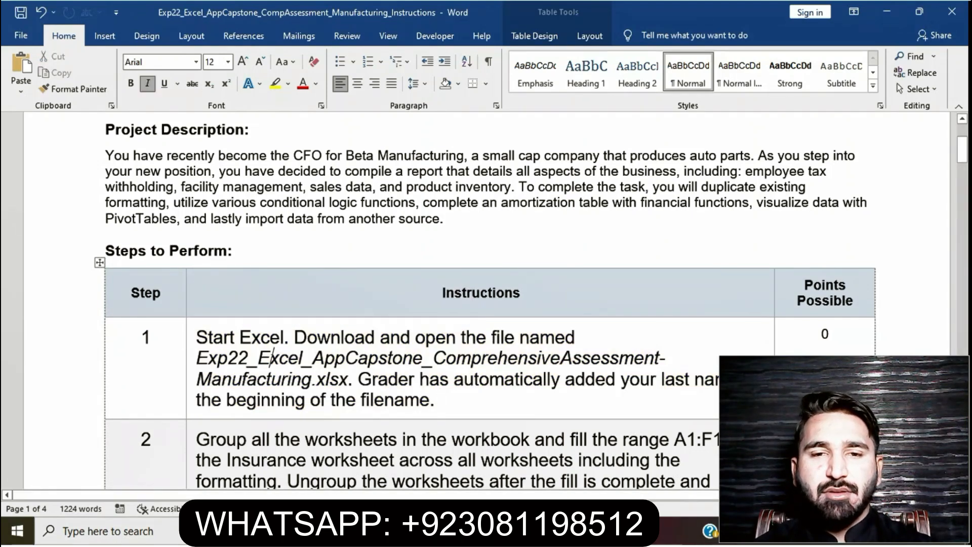
{"action": "scroll", "coordinate": [271, 221], "scroll_direction": "down", "scroll_amount": 3}
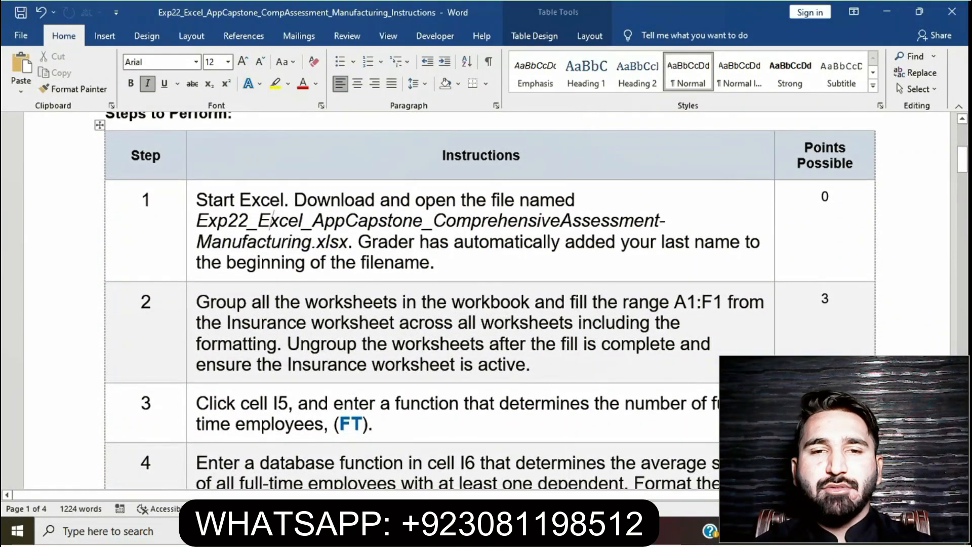
{"action": "left_click", "coordinate": [191, 329]}
{"action": "left_click", "coordinate": [245, 281]}
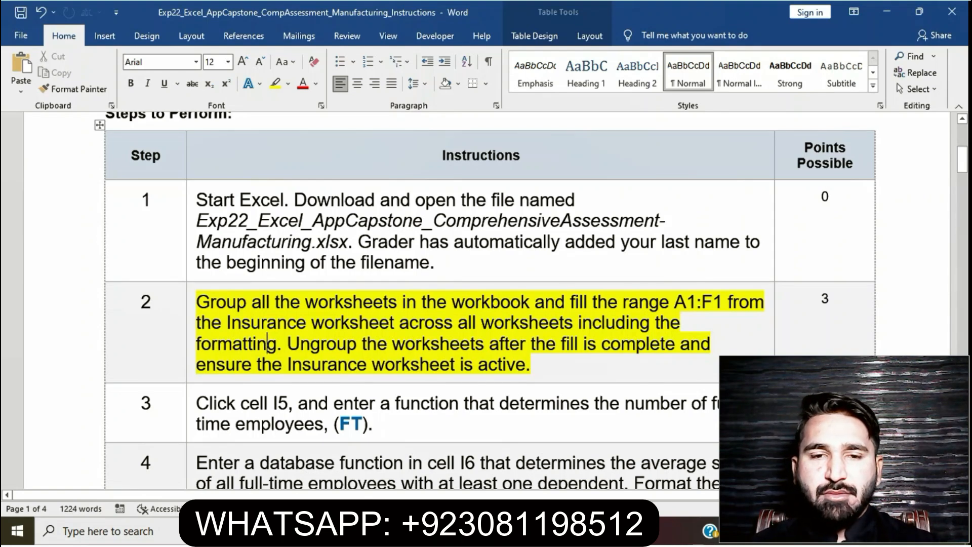
- Switch to the Excel workbook and group the Insurance, Facilities and Sales worksheets
{"action": "left_click_drag", "start_coordinate": [197, 303], "coordinate": [535, 303]}
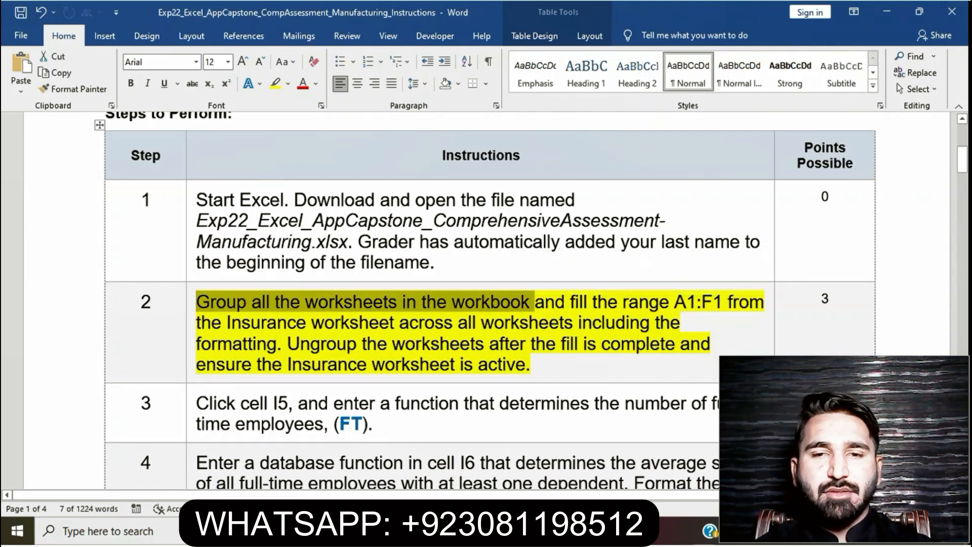
{"action": "key", "text": "alt+Tab"}
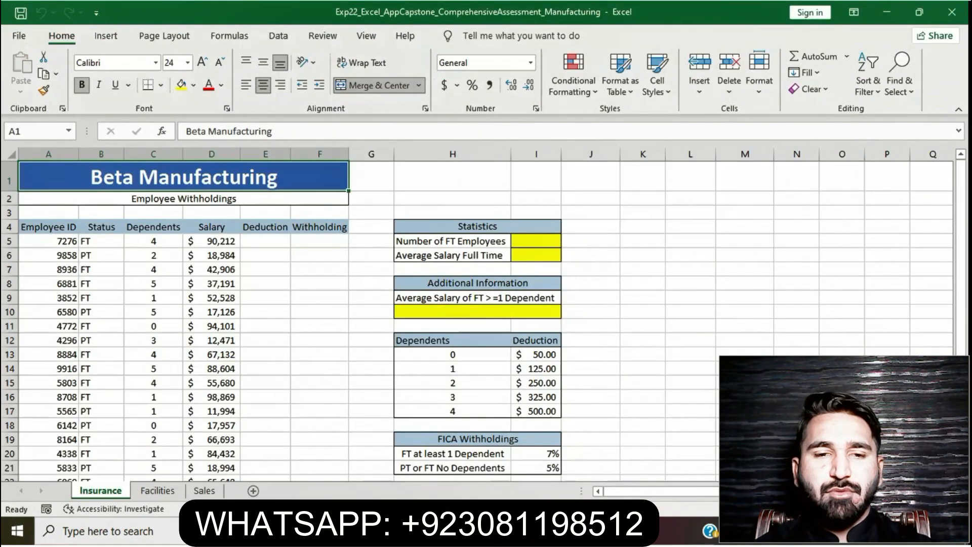
{"action": "left_click", "coordinate": [158, 491], "text": "ctrl"}
{"action": "left_click", "coordinate": [204, 491], "text": "ctrl"}
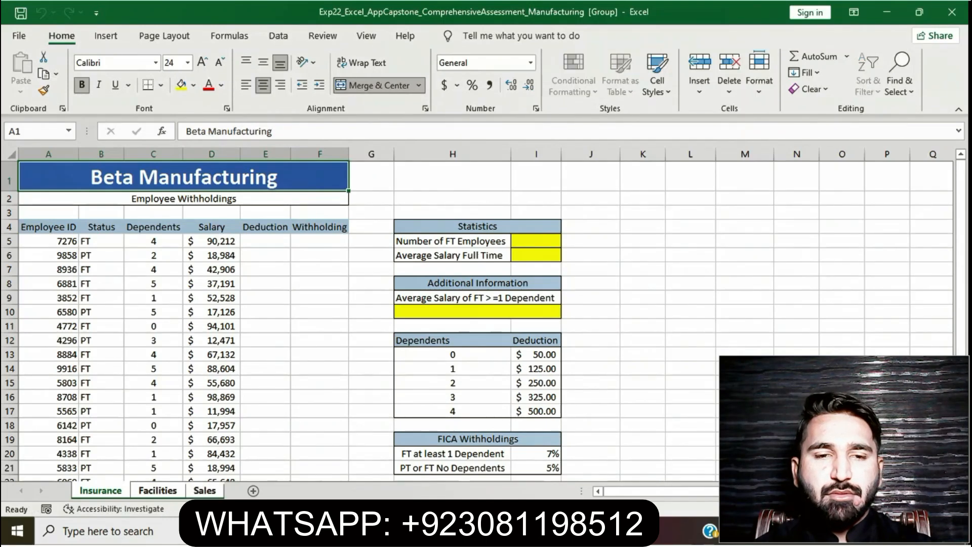
- Recheck step 2 in the Word instructions, and in Excel fill A1:F1 from Insurance across the grouped worksheets with the All option
{"action": "key", "text": "alt+Tab"}
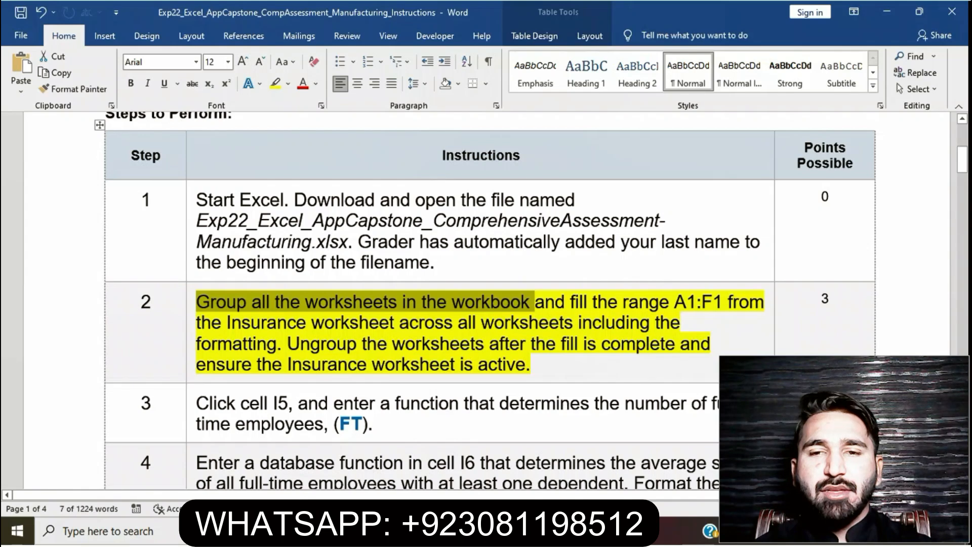
{"action": "left_click_drag", "start_coordinate": [675, 302], "coordinate": [727, 302]}
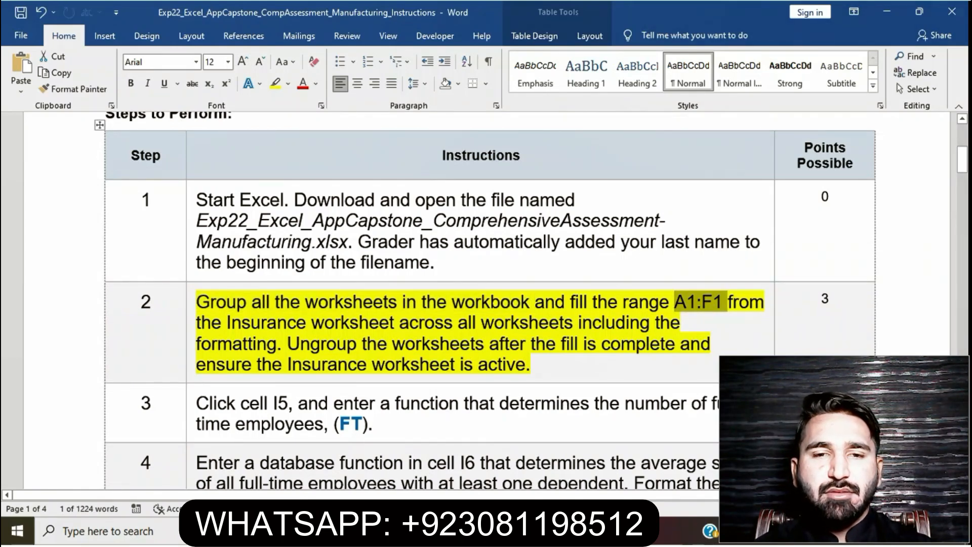
{"action": "left_click_drag", "start_coordinate": [226, 322], "coordinate": [278, 344]}
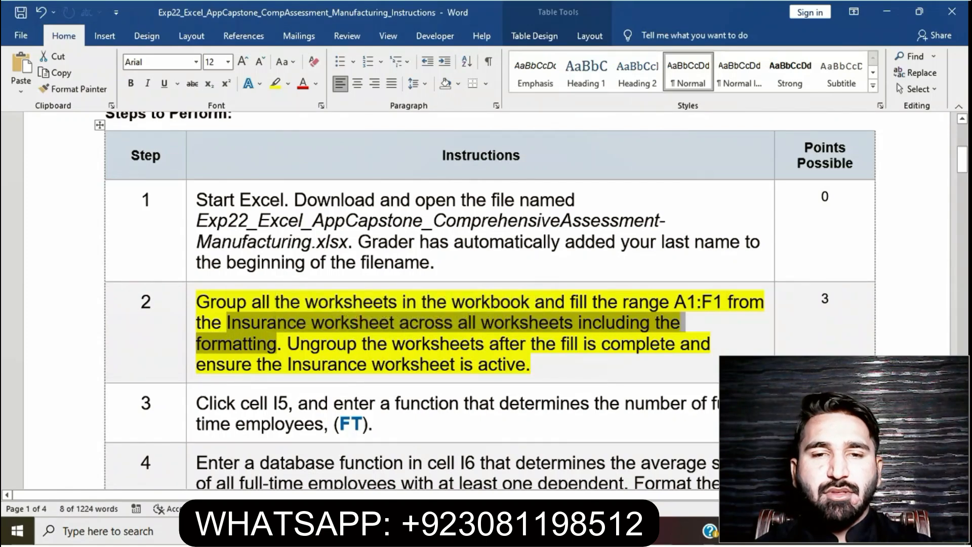
{"action": "key", "text": "alt+Tab"}
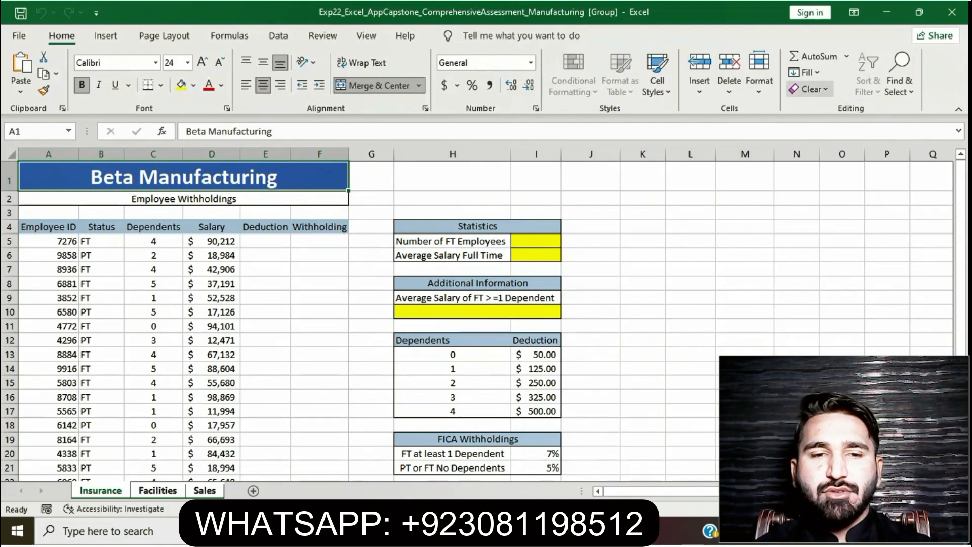
{"action": "left_click", "coordinate": [805, 72]}
{"action": "left_click", "coordinate": [851, 172]}
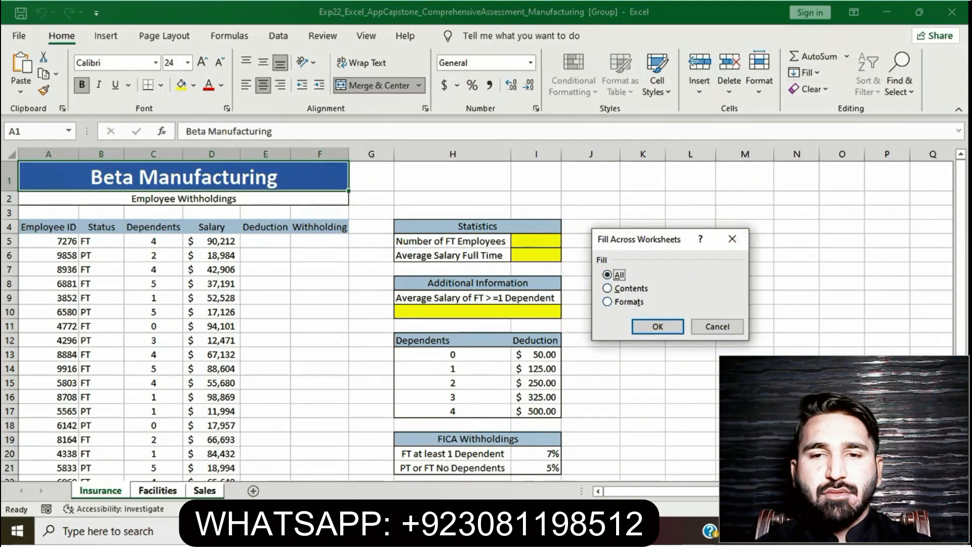
{"action": "left_click", "coordinate": [658, 326]}
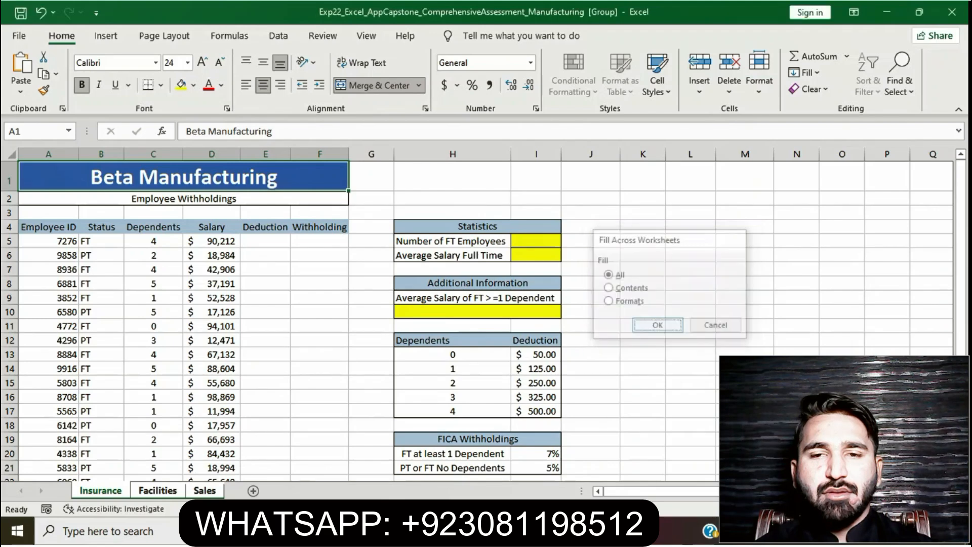
{"action": "left_click", "coordinate": [642, 382]}
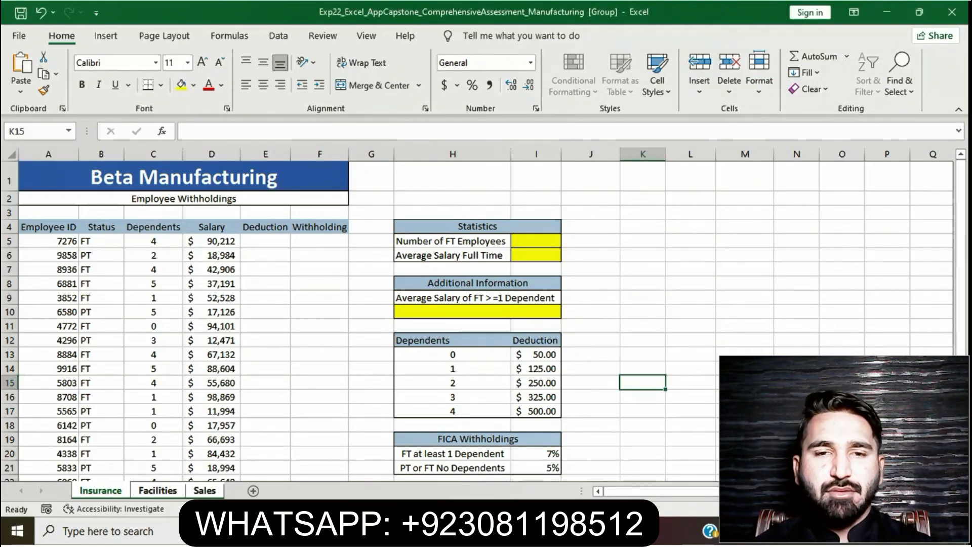
- Check the last sentence of step 2 in the Word instructions and ungroup the worksheets in the Excel workbook
{"action": "left_click", "coordinate": [432, 530]}
{"action": "left_click", "coordinate": [449, 365]}
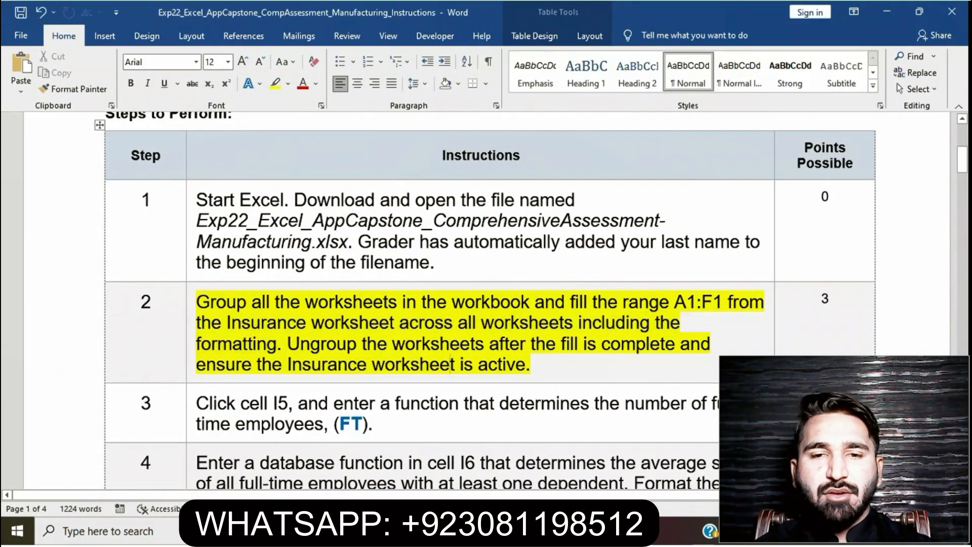
{"action": "left_click_drag", "start_coordinate": [288, 345], "coordinate": [530, 365]}
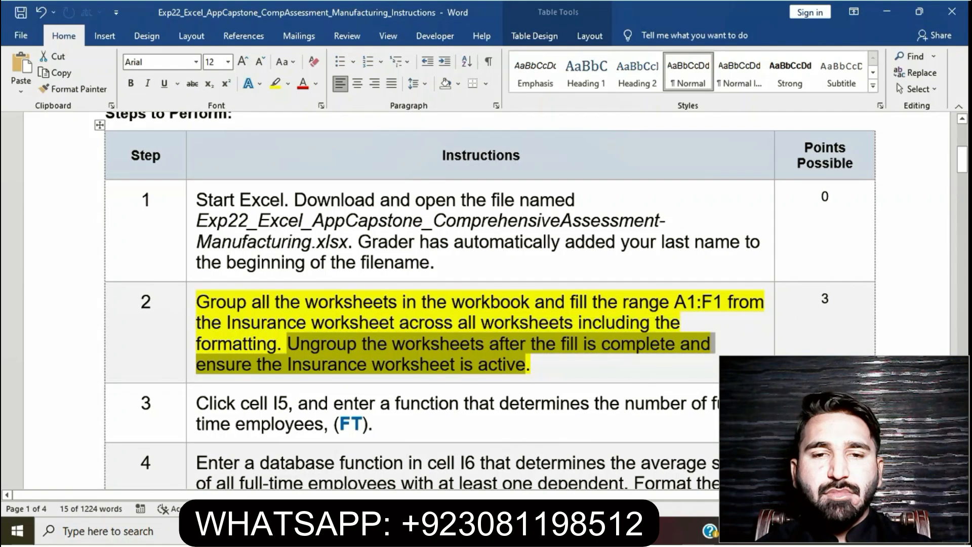
{"action": "left_click", "coordinate": [432, 532]}
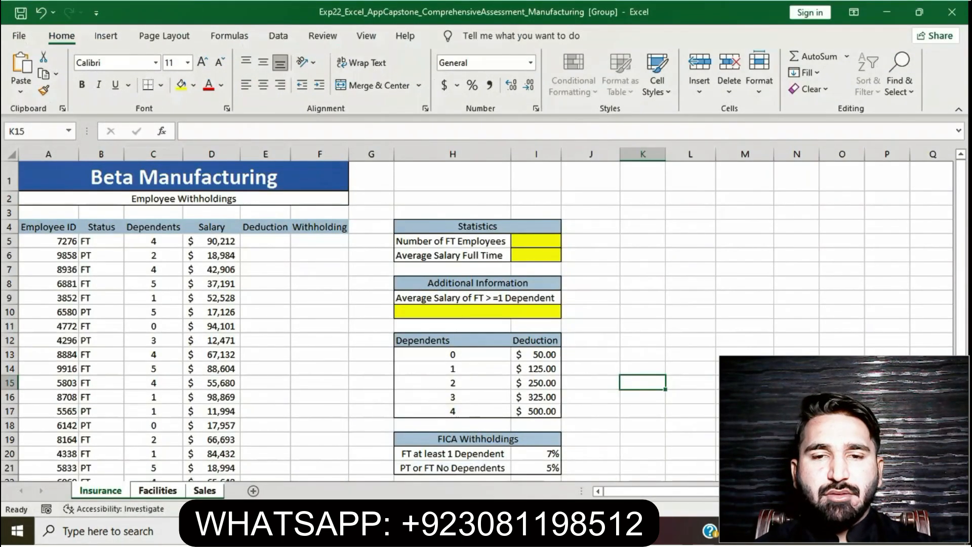
{"action": "right_click", "coordinate": [157, 490]}
{"action": "left_click", "coordinate": [217, 477]}
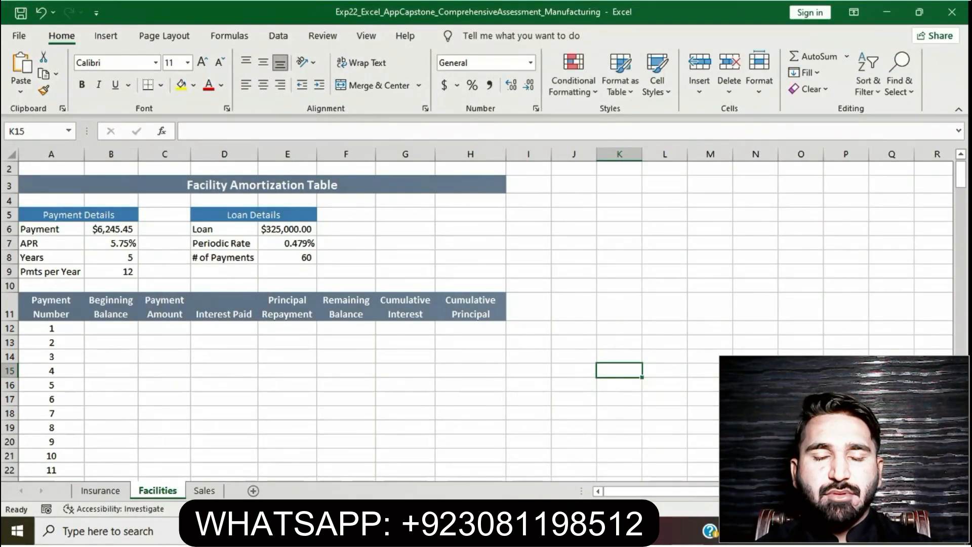
- Recheck the step 2 instruction in Word and make Insurance the active worksheet in Excel
{"action": "left_click", "coordinate": [432, 531]}
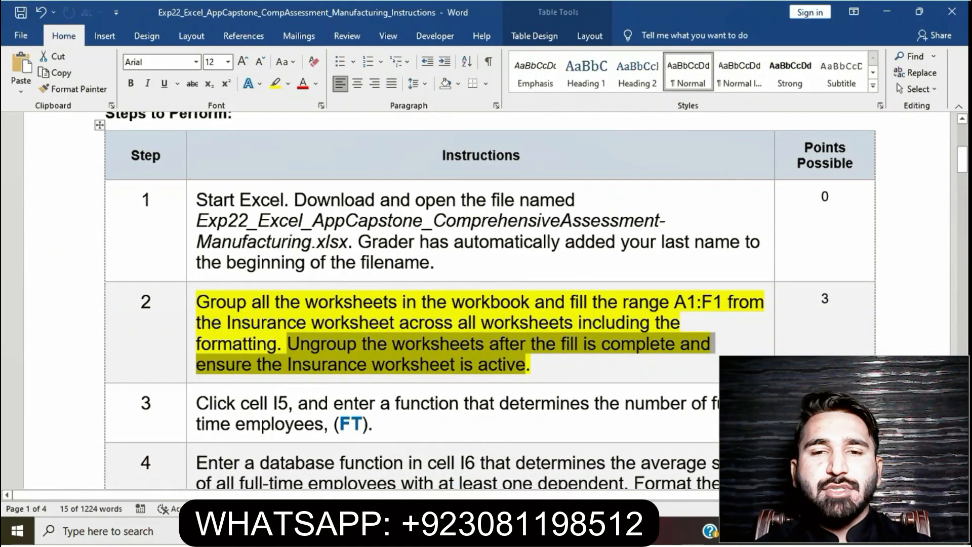
{"action": "left_click", "coordinate": [466, 531]}
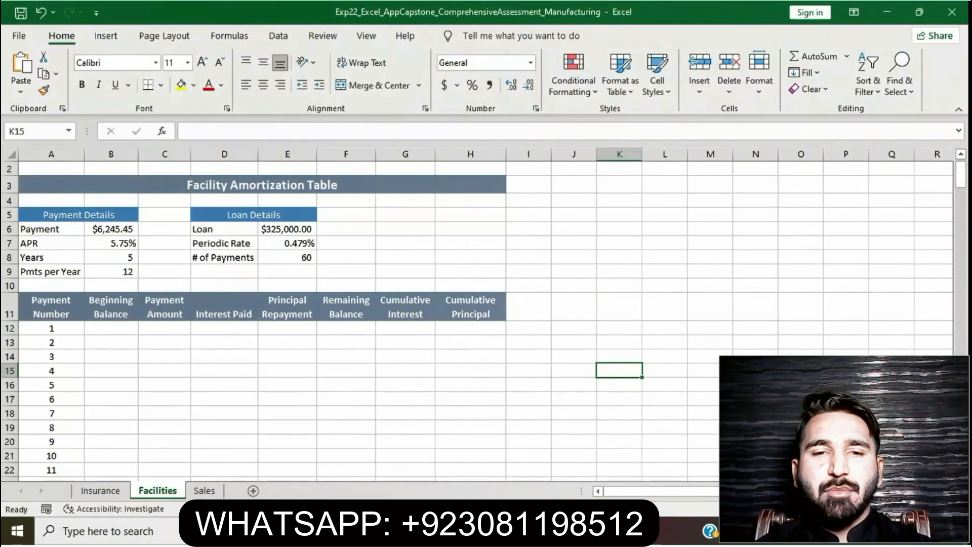
{"action": "key", "text": "ctrl+Page_Up"}
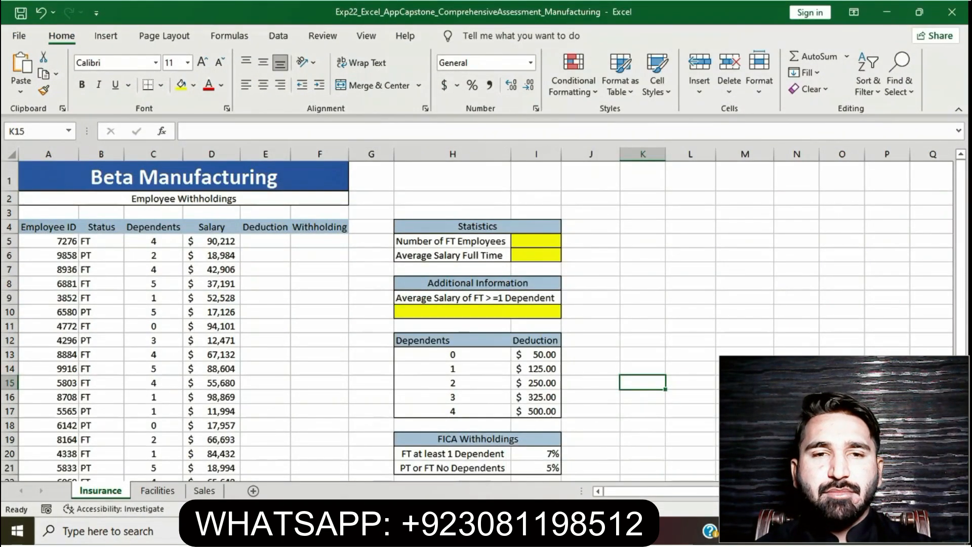
- Switch to the Word instructions, clear the highlight from step 2 and highlight the step 3 instruction in yellow
{"action": "key", "text": "alt+Tab"}
{"action": "left_click", "coordinate": [441, 364]}
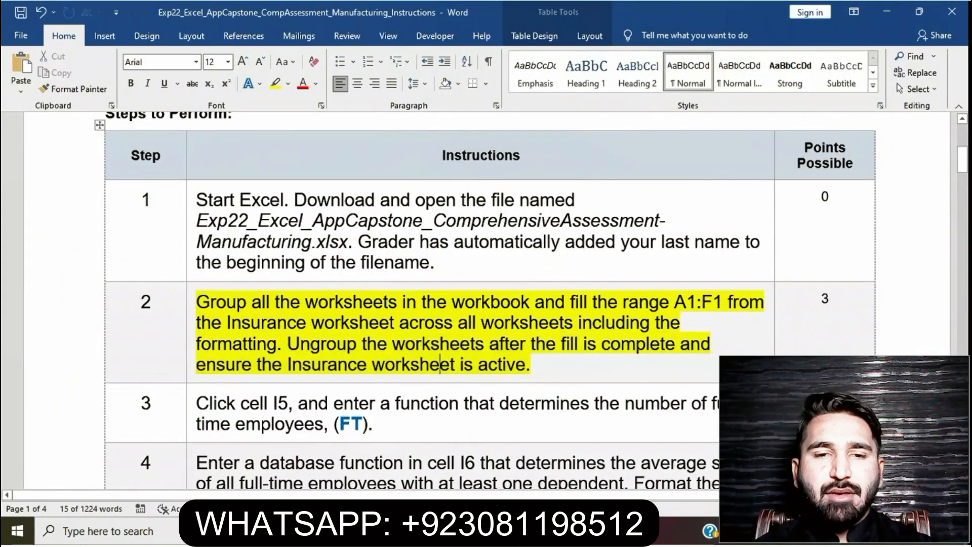
{"action": "left_click", "coordinate": [191, 303]}
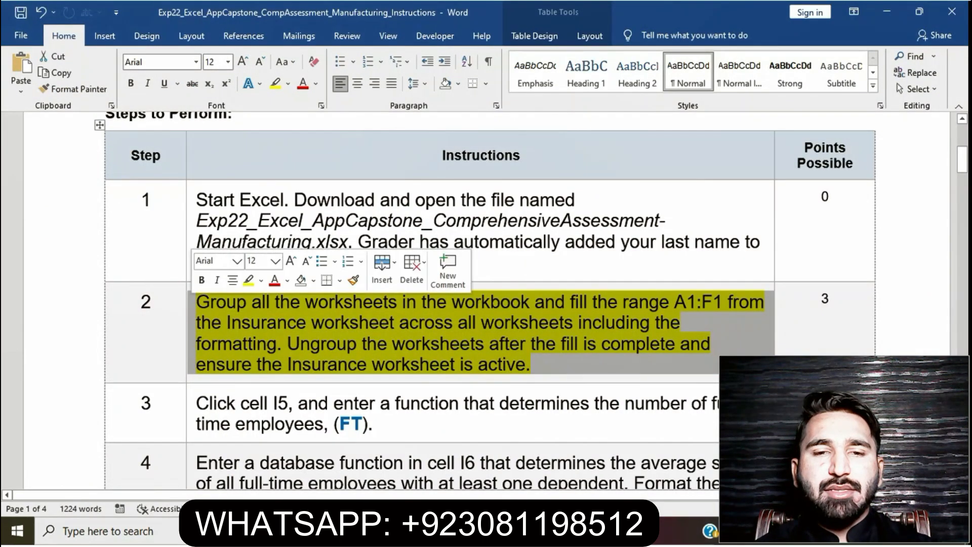
{"action": "left_click", "coordinate": [248, 280]}
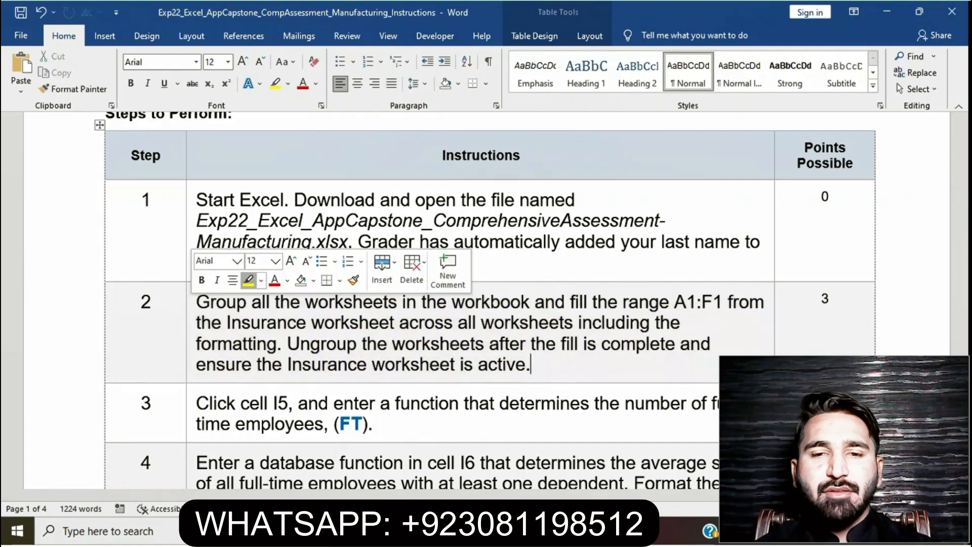
{"action": "left_click", "coordinate": [251, 323]}
{"action": "scroll", "coordinate": [250, 323], "scroll_direction": "down", "scroll_amount": 1}
{"action": "scroll", "coordinate": [456, 284], "scroll_direction": "down", "scroll_amount": 1}
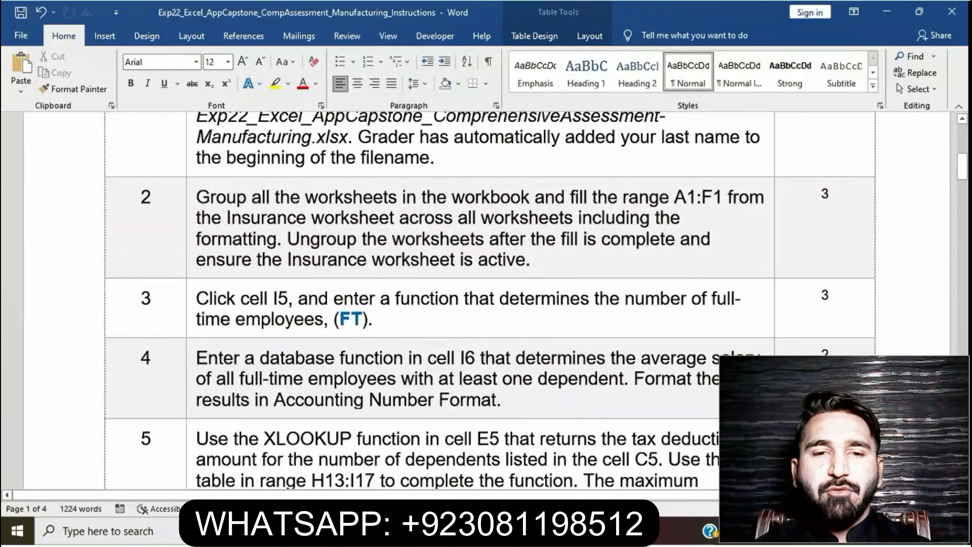
{"action": "left_click", "coordinate": [191, 307]}
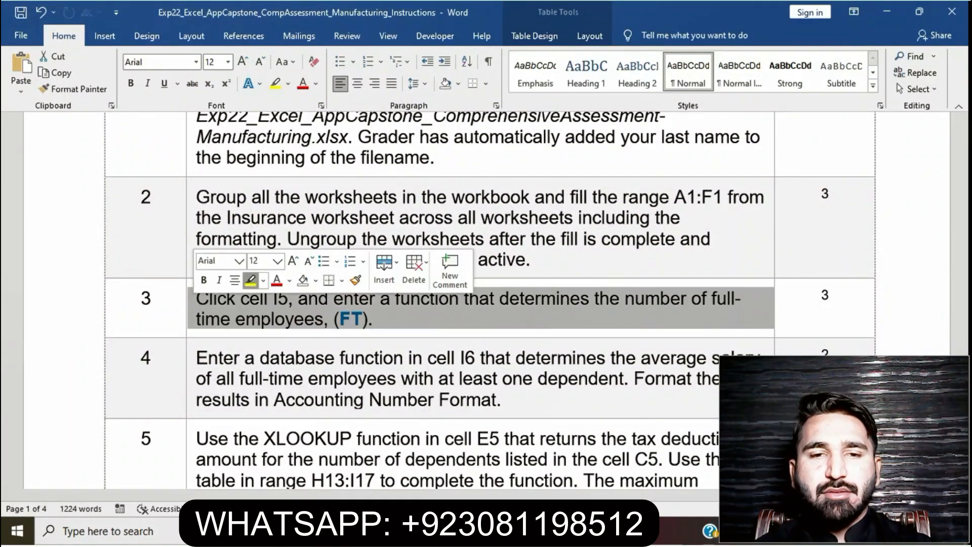
{"action": "left_click", "coordinate": [251, 280]}
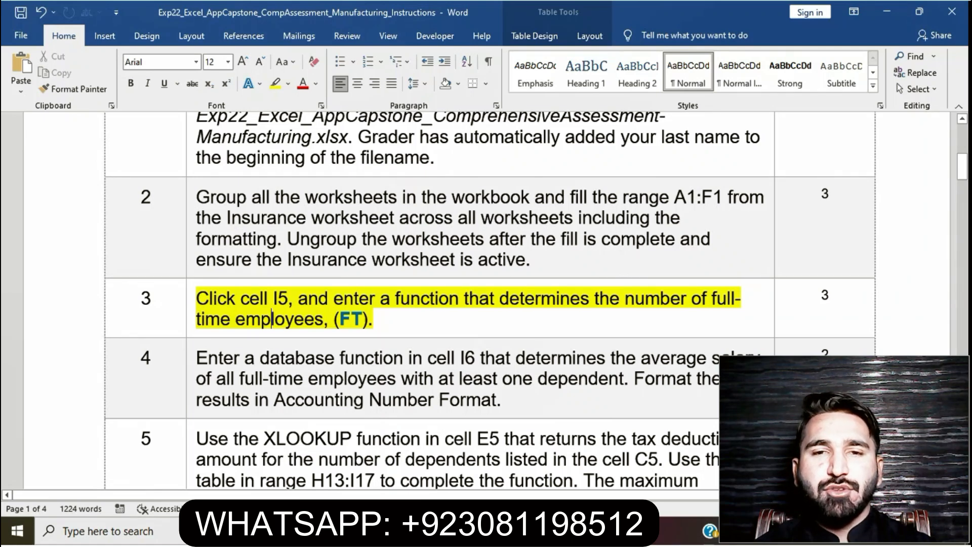
- Reread the step 3 instruction in Word, switch to the Excel workbook and enter =COUNTIF(B5:B34,$B$5) in cell I5 of Insurance
{"action": "left_click_drag", "start_coordinate": [197, 299], "coordinate": [372, 320]}
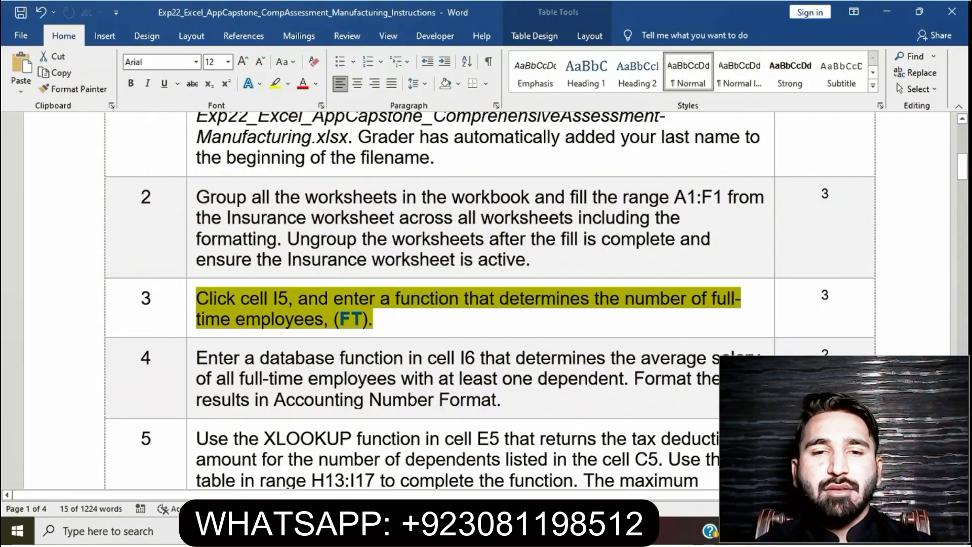
{"action": "key", "text": "alt+Tab"}
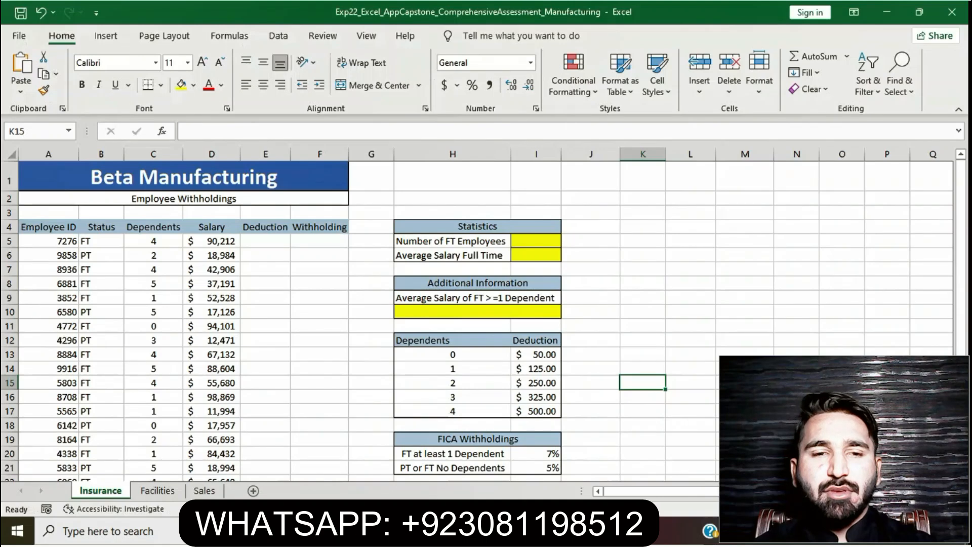
{"action": "left_click", "coordinate": [536, 241]}
{"action": "type", "text": "="}
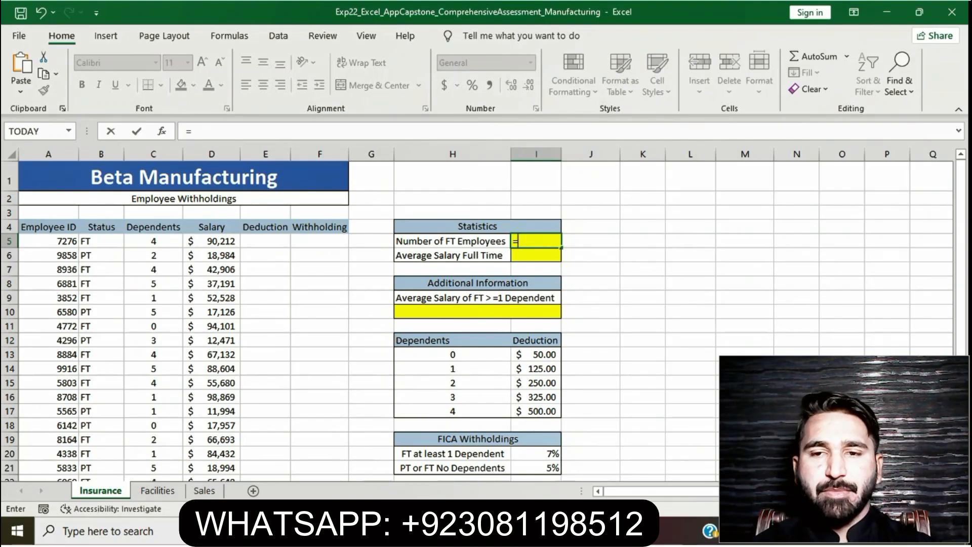
{"action": "type", "text": "CO"}
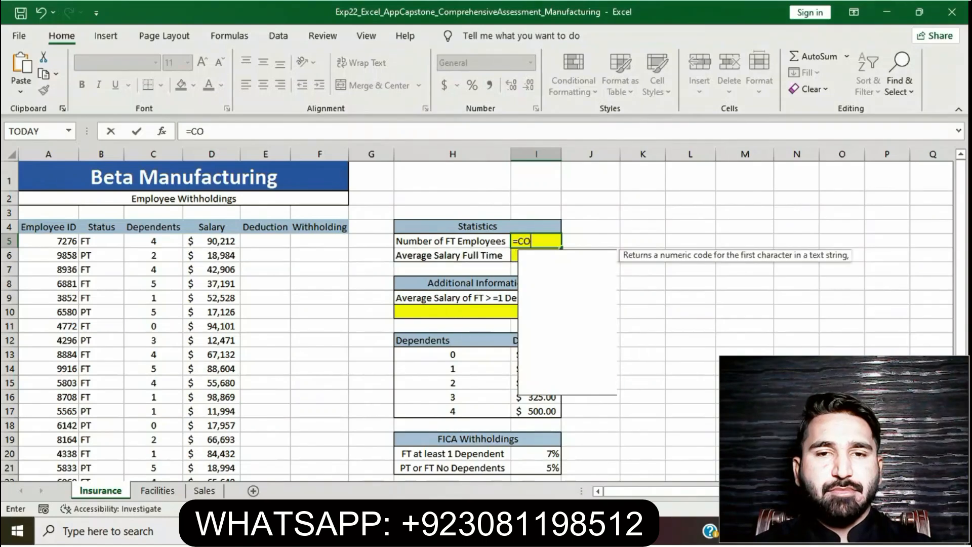
{"action": "type", "text": "UNT"}
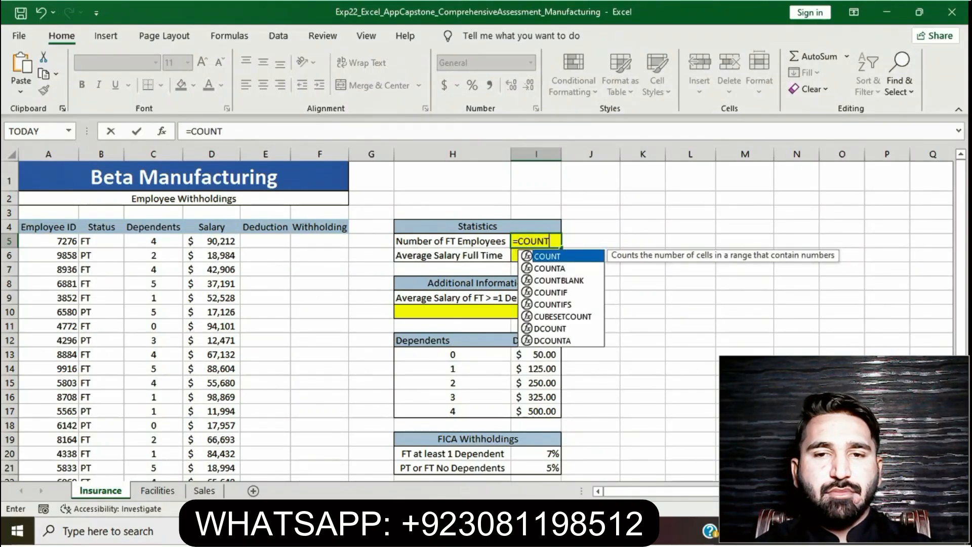
{"action": "type", "text": "IF"}
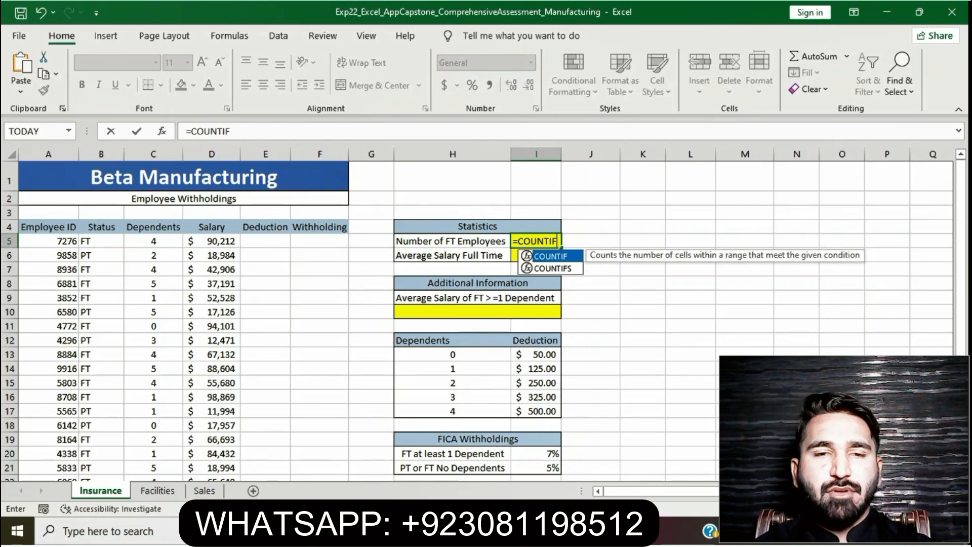
{"action": "type", "text": "(B"}
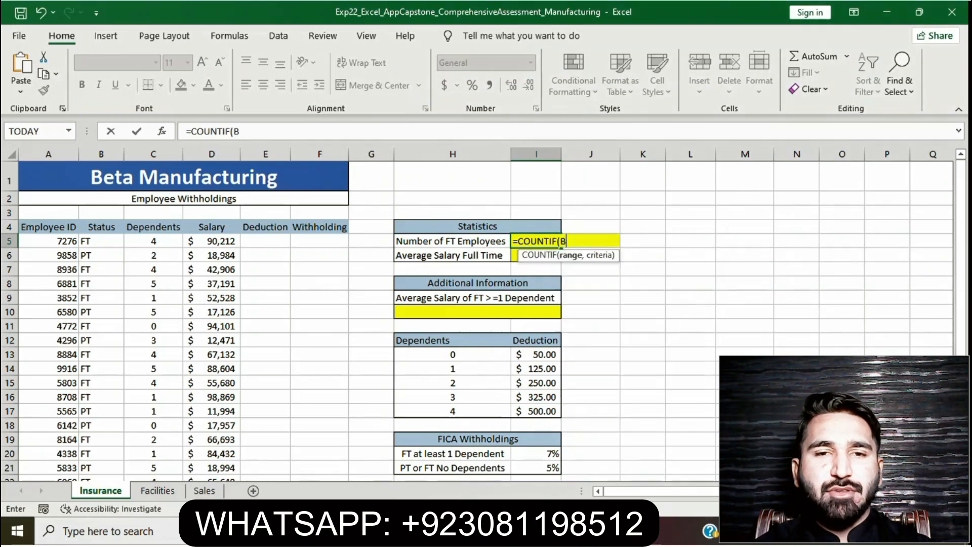
{"action": "type", "text": "5"}
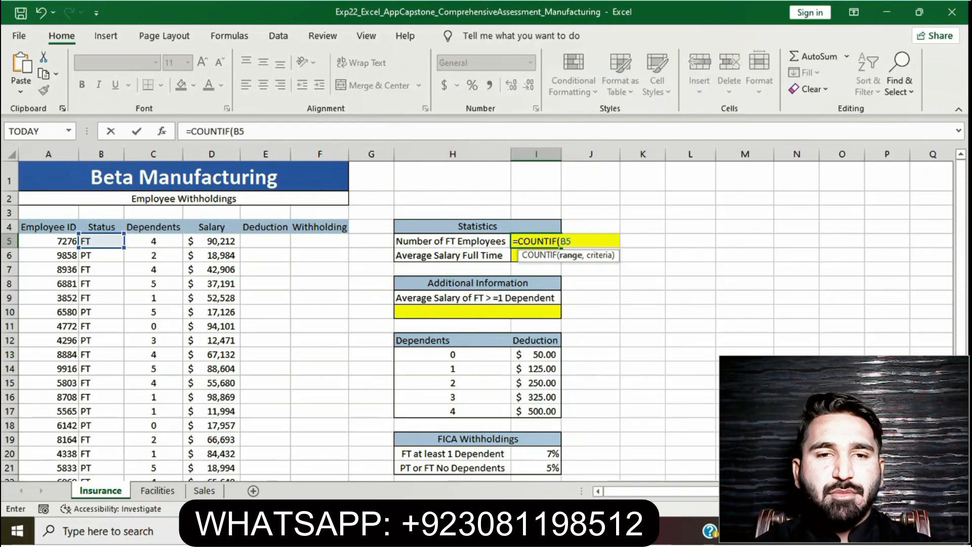
{"action": "type", "text": ":B3"}
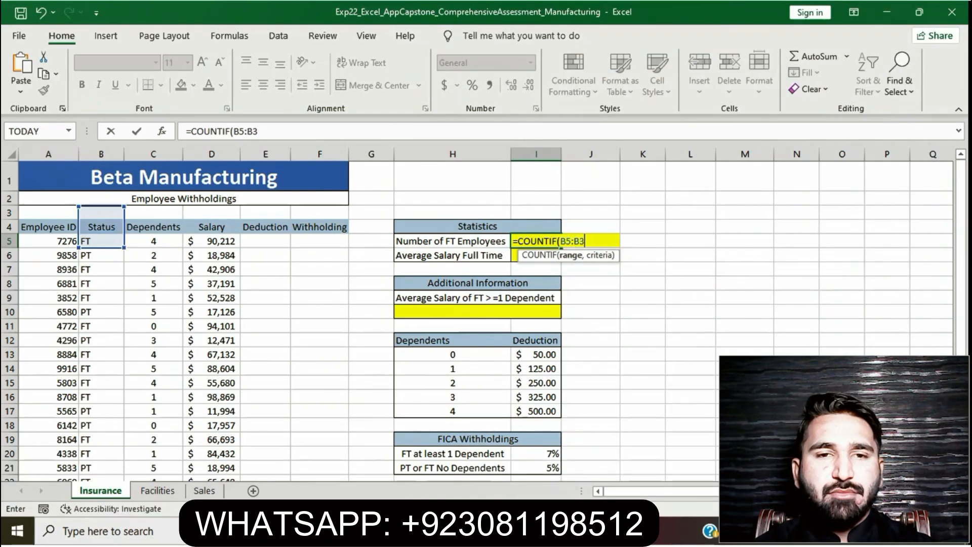
{"action": "type", "text": "4"}
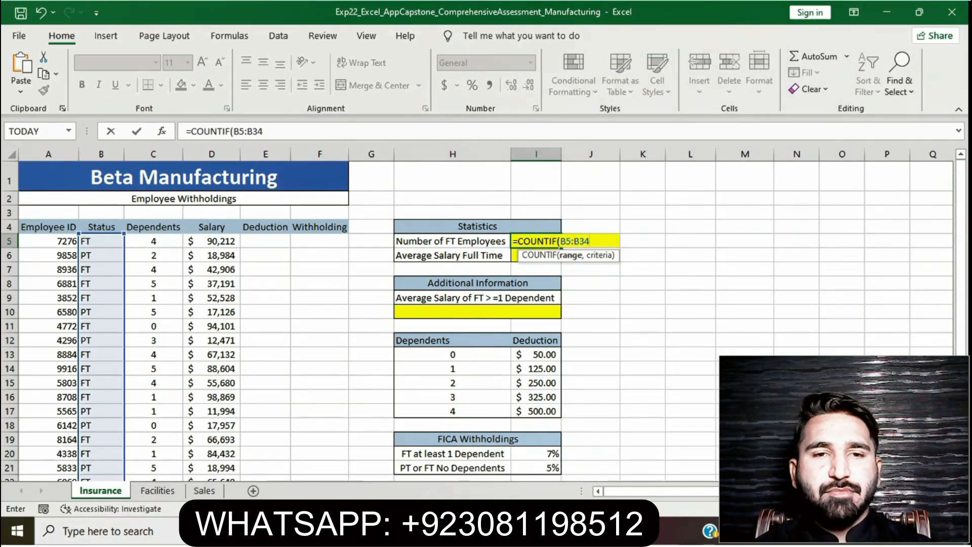
{"action": "type", "text": ",$"}
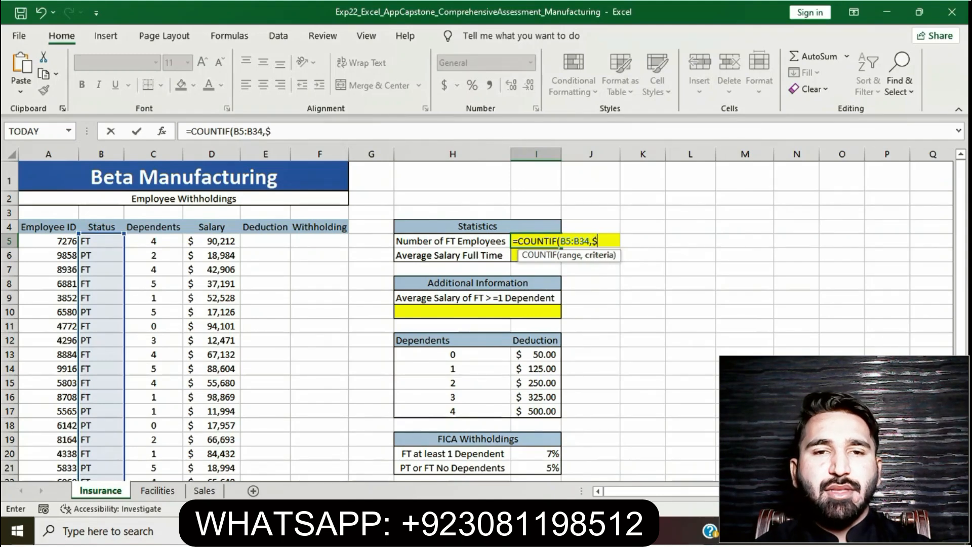
{"action": "type", "text": "B$5"}
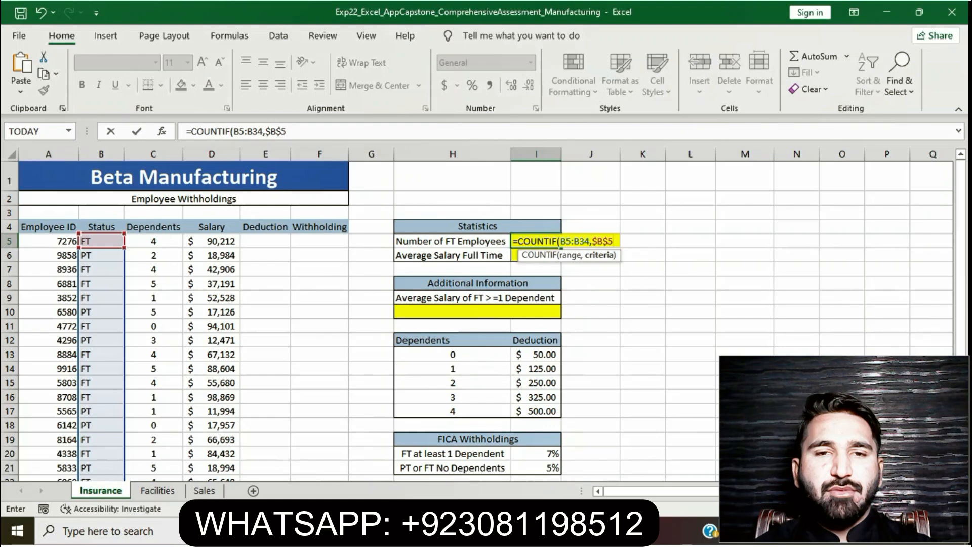
{"action": "type", "text": ")"}
{"action": "key", "text": "ctrl+Return"}
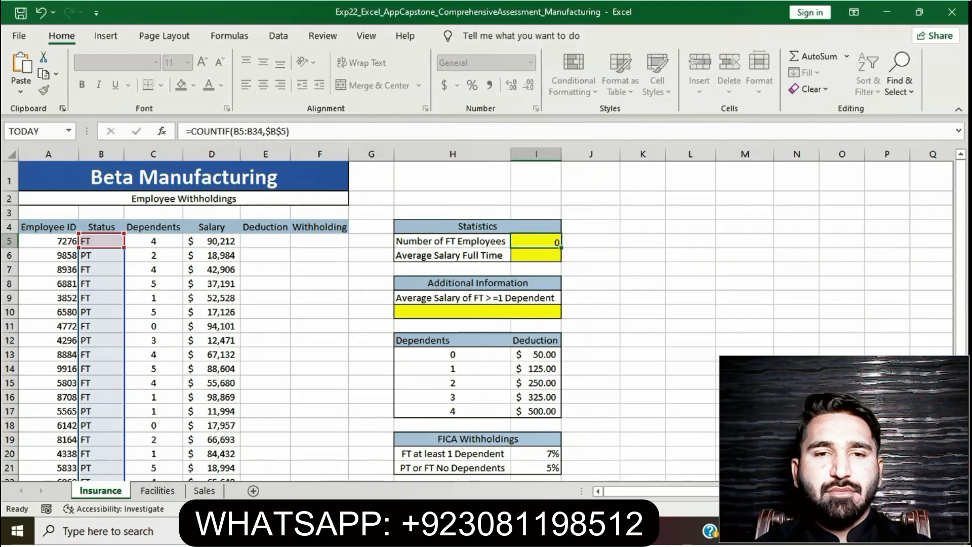
{"action": "key", "text": "Return"}
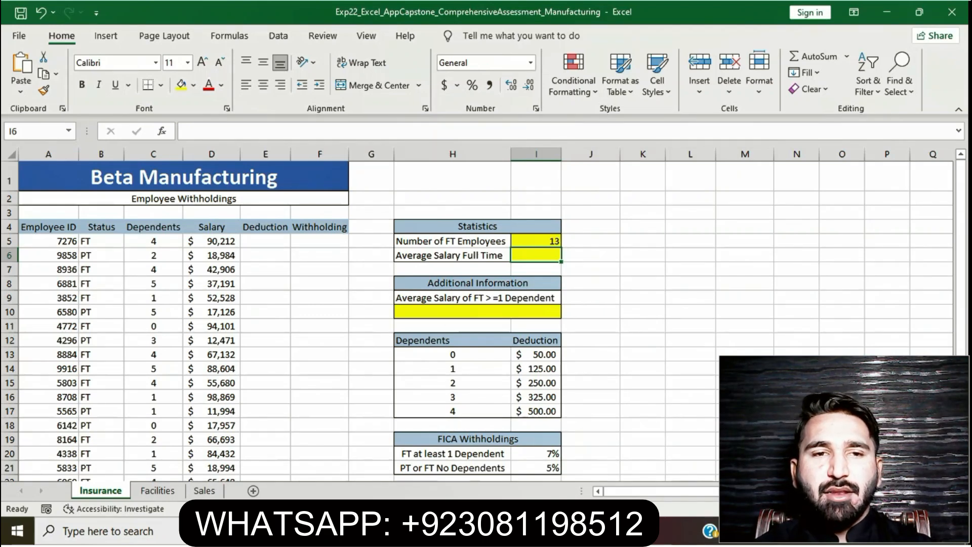
- Switch to the Word instructions, clear the highlight from step 3 and highlight the step 4 instruction in yellow
{"action": "key", "text": "alt+Tab"}
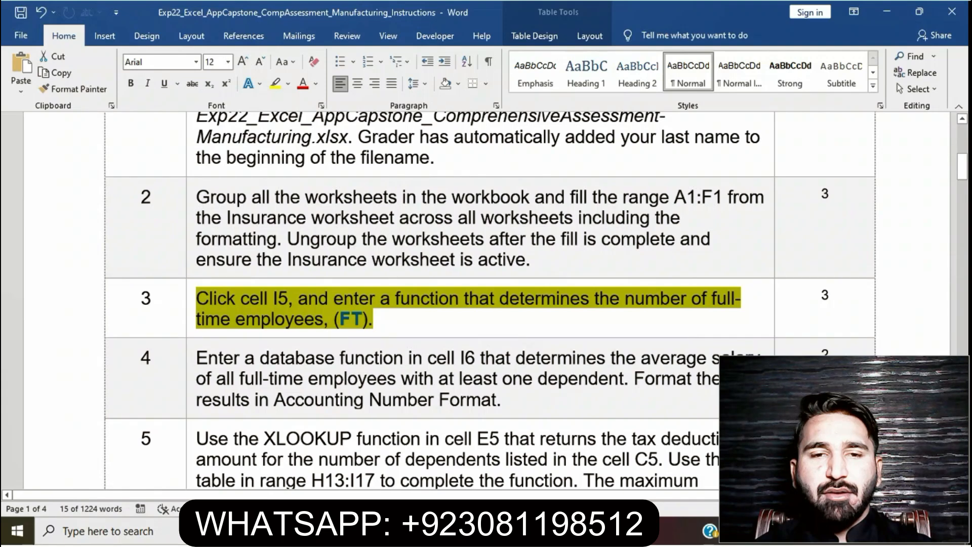
{"action": "key", "text": "Right"}
{"action": "left_click", "coordinate": [192, 302]}
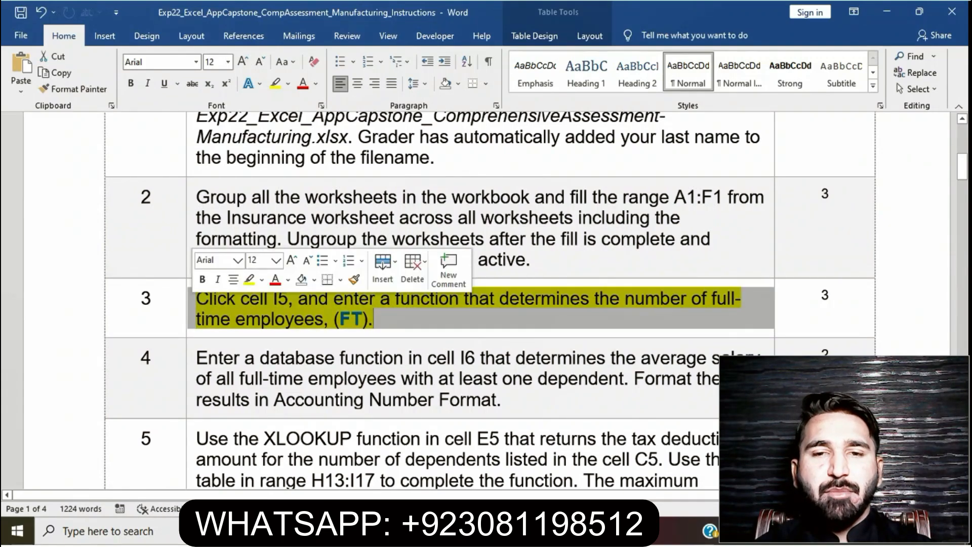
{"action": "left_click", "coordinate": [249, 279]}
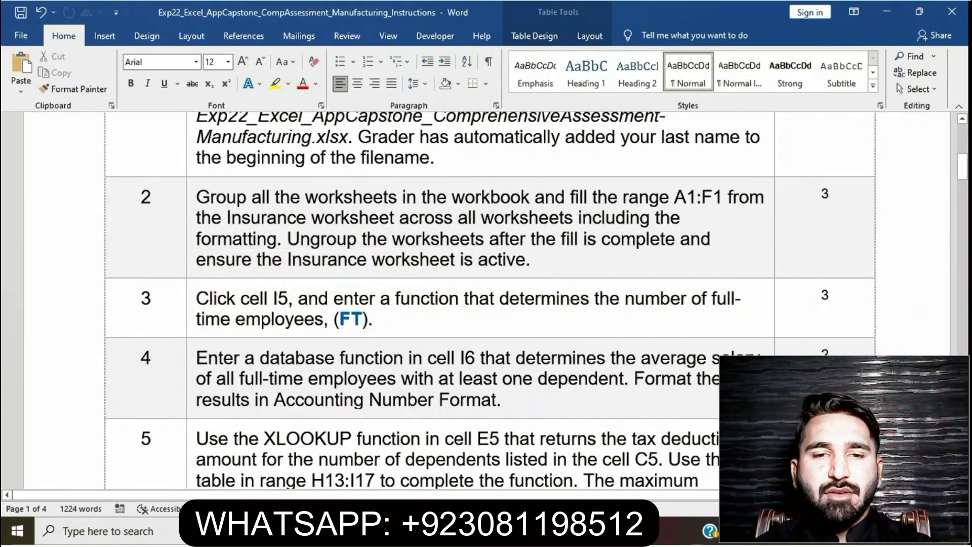
{"action": "left_click", "coordinate": [190, 358]}
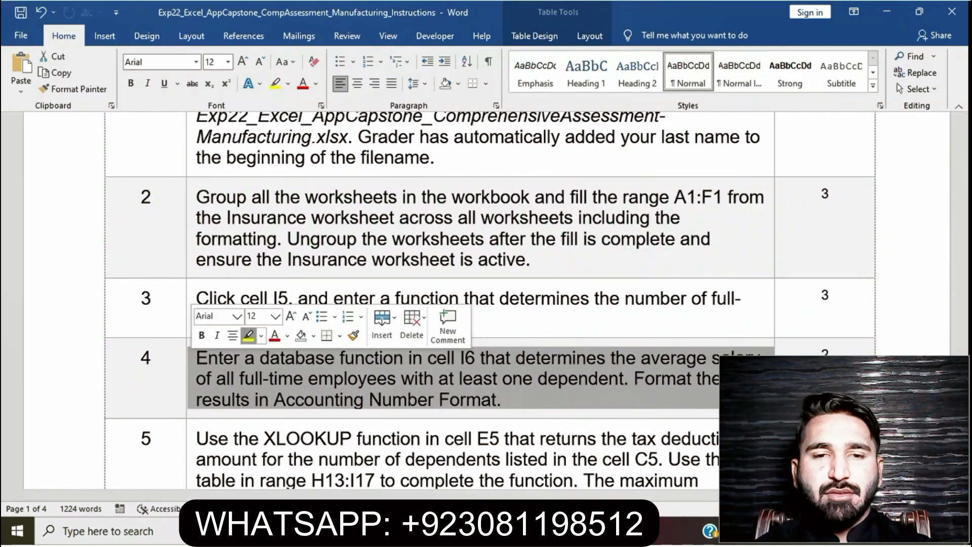
{"action": "left_click", "coordinate": [248, 335]}
{"action": "left_click", "coordinate": [270, 358]}
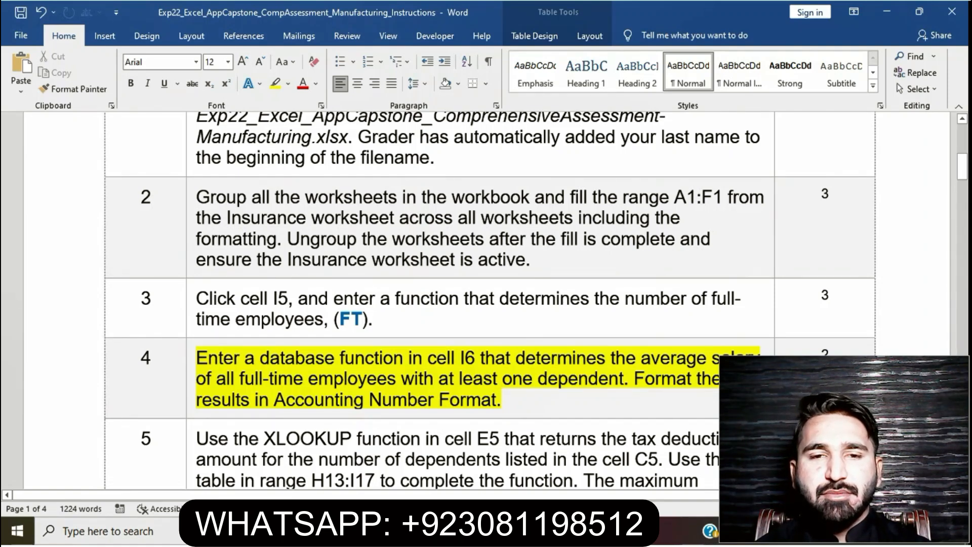
- Reread the first sentence of step 4 in Word, switch to Excel and enter =DAVERAGE(B4:D34,"Salary",H21:M25) in cell I6
{"action": "left_click_drag", "start_coordinate": [197, 358], "coordinate": [634, 379]}
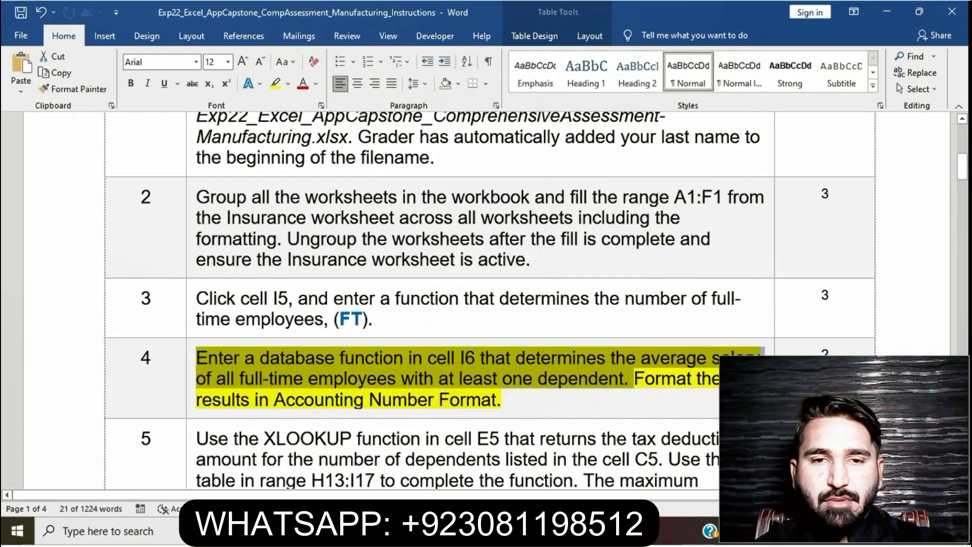
{"action": "key", "text": "alt+Tab"}
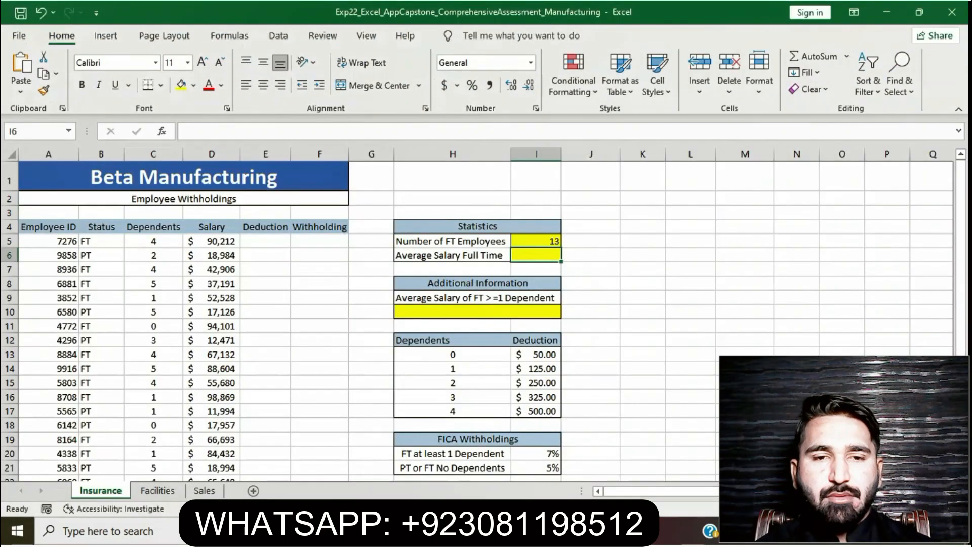
{"action": "type", "text": "="}
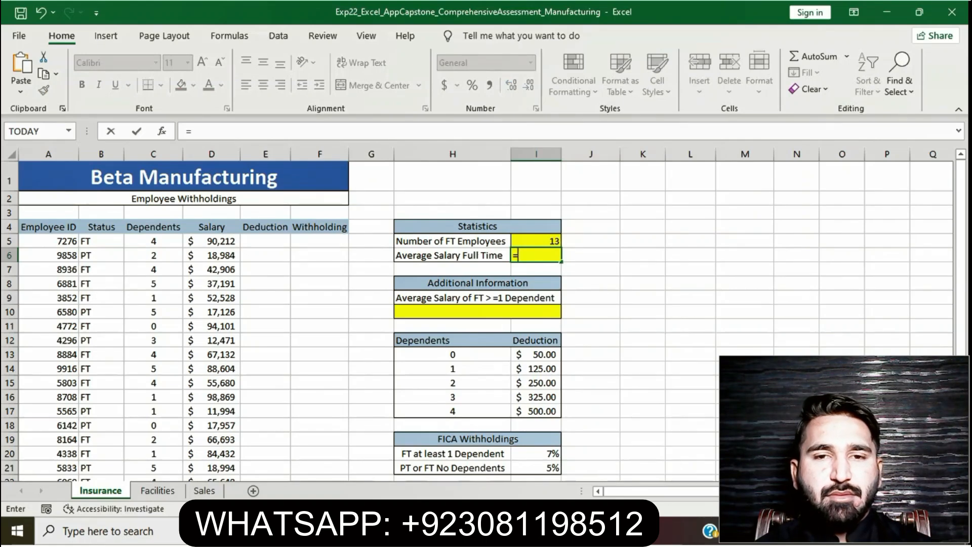
{"action": "type", "text": "DAVERAGE"}
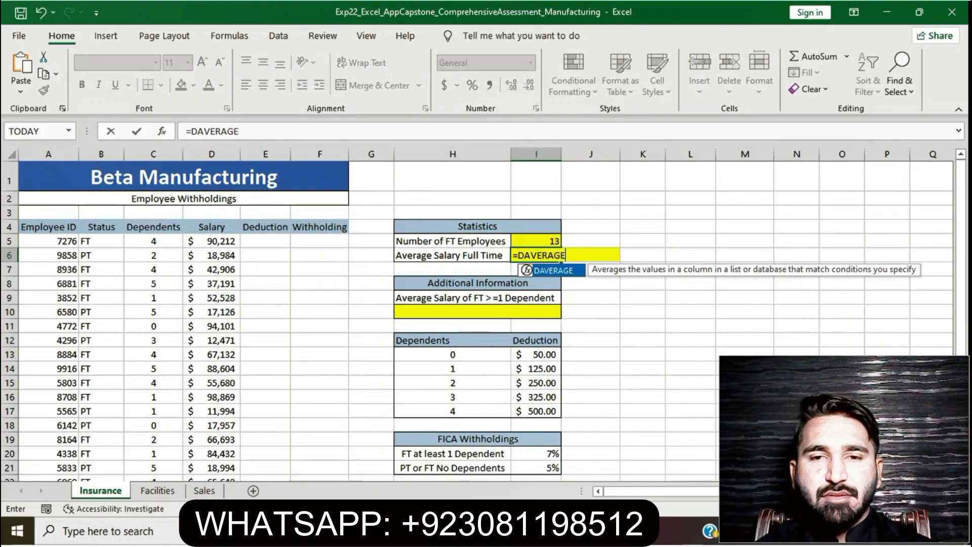
{"action": "type", "text": "(B4"}
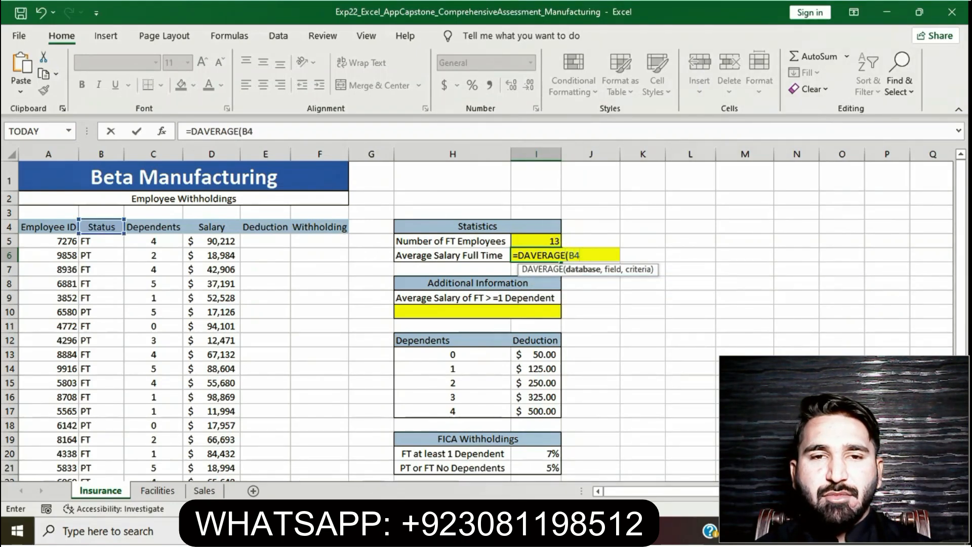
{"action": "type", "text": ":D34"}
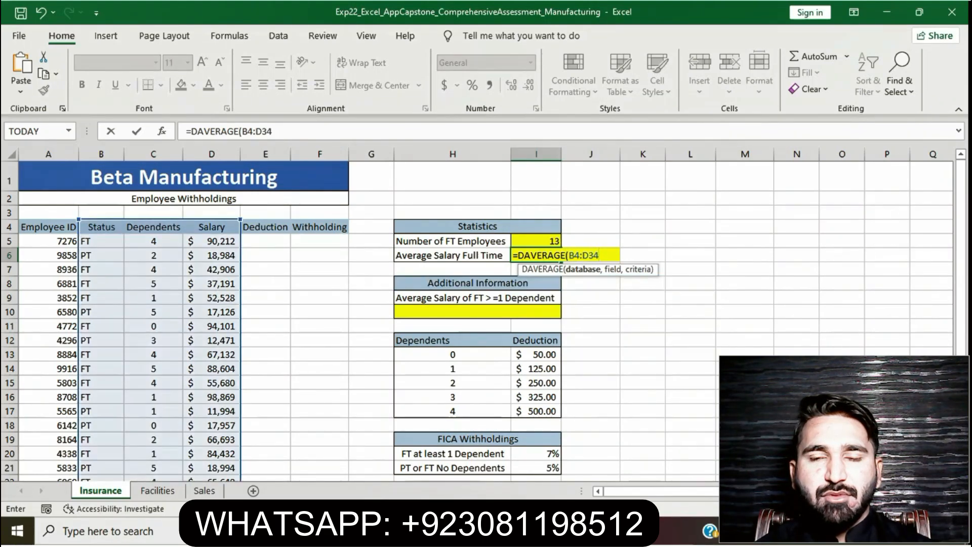
{"action": "type", "text": ",\""}
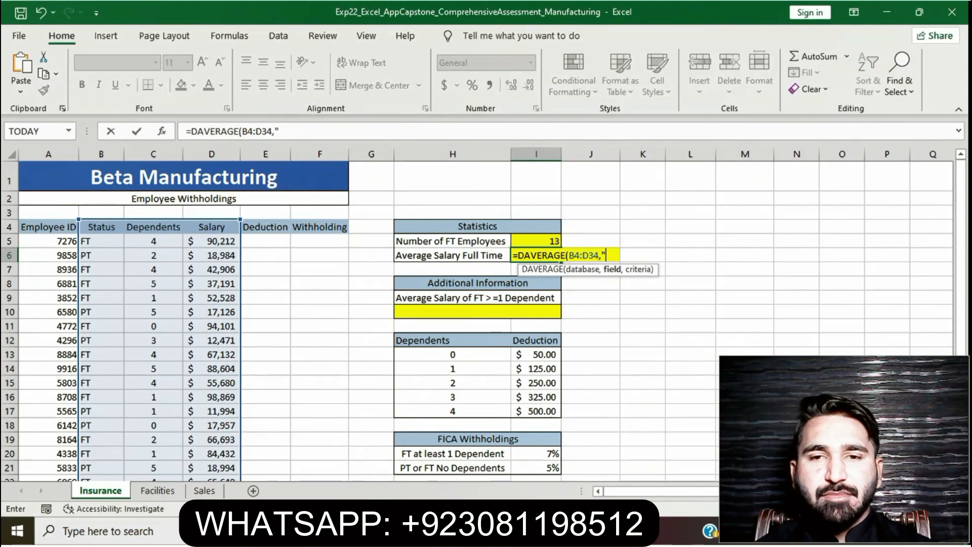
{"action": "type", "text": "Sa"}
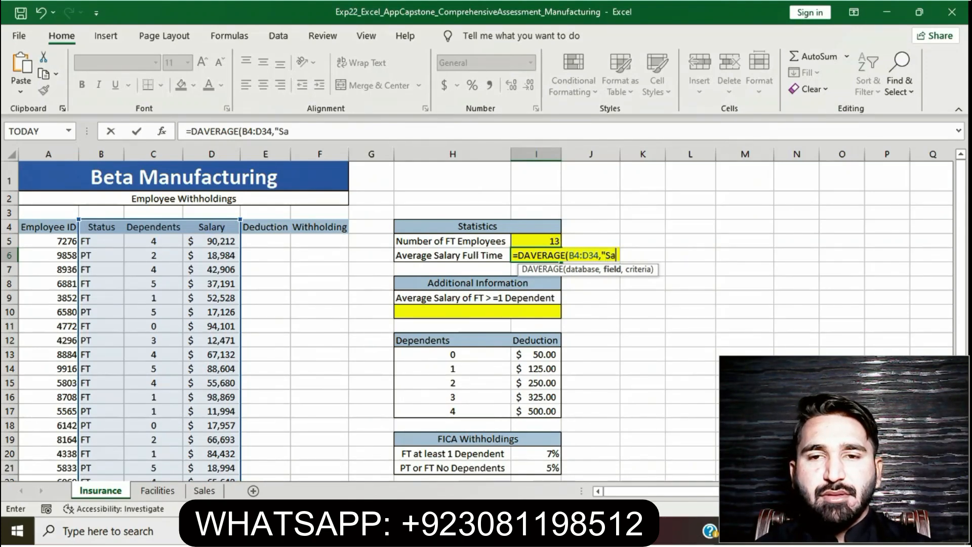
{"action": "type", "text": "lary"}
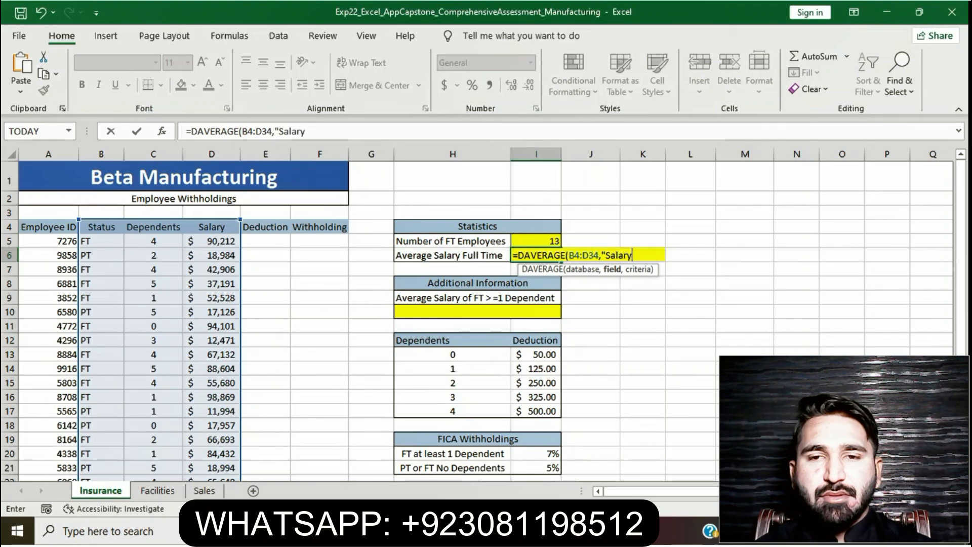
{"action": "type", "text": "\",H"}
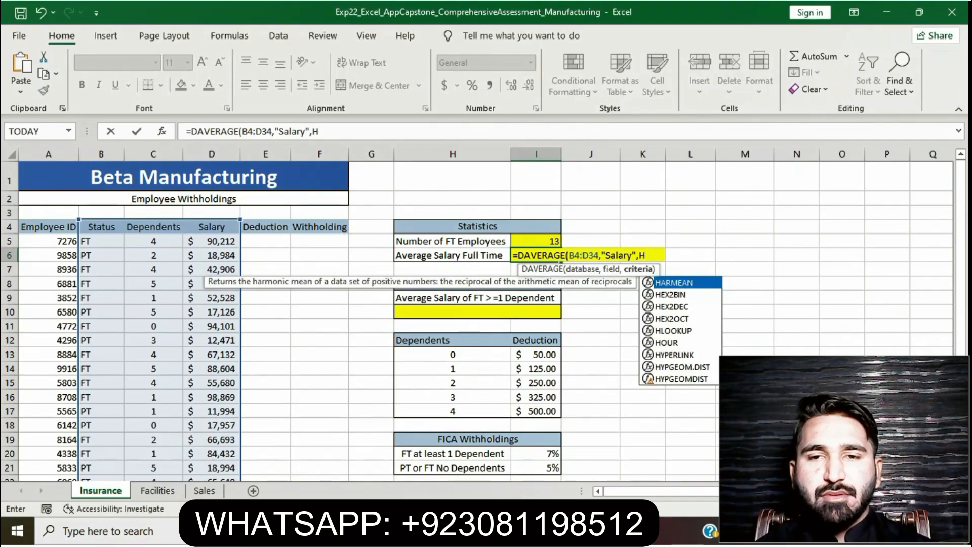
{"action": "type", "text": "21"}
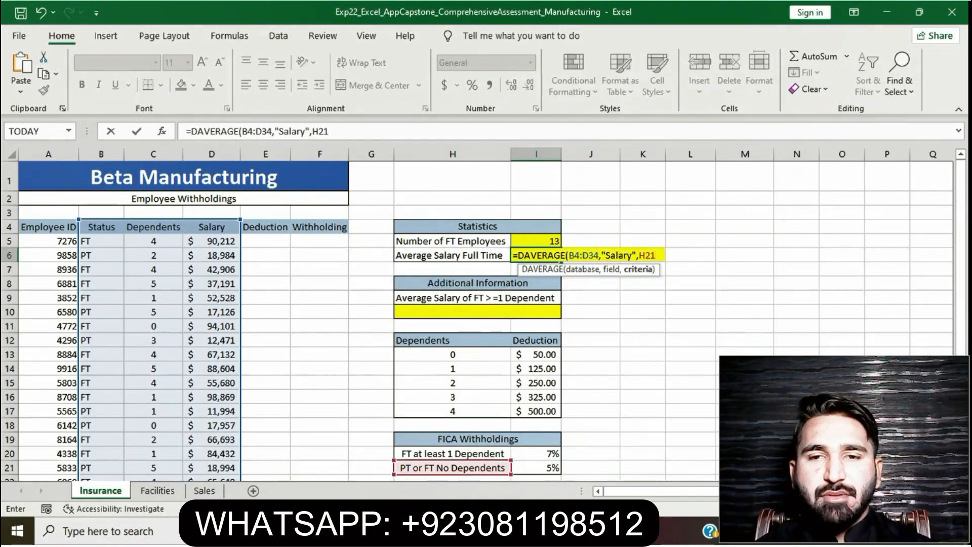
{"action": "type", "text": ":"}
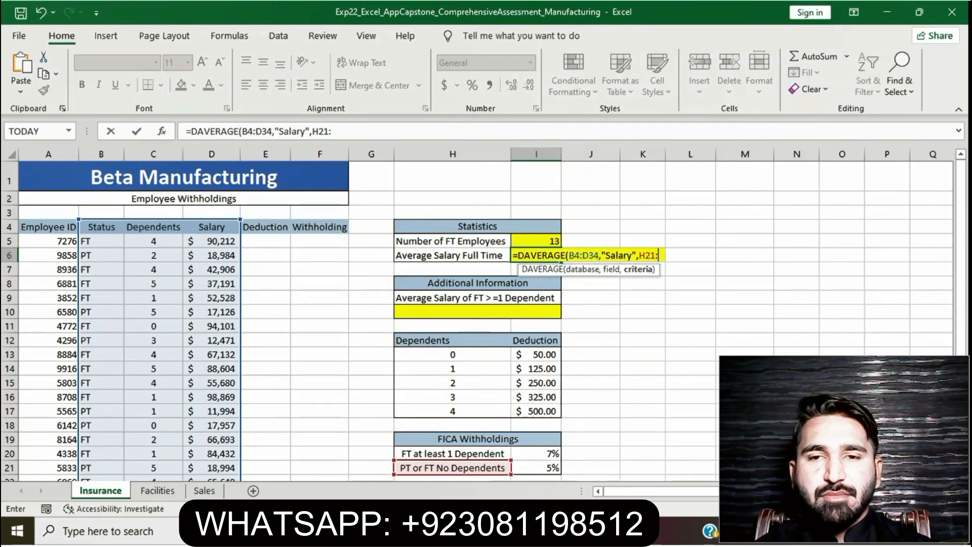
{"action": "type", "text": "M25"}
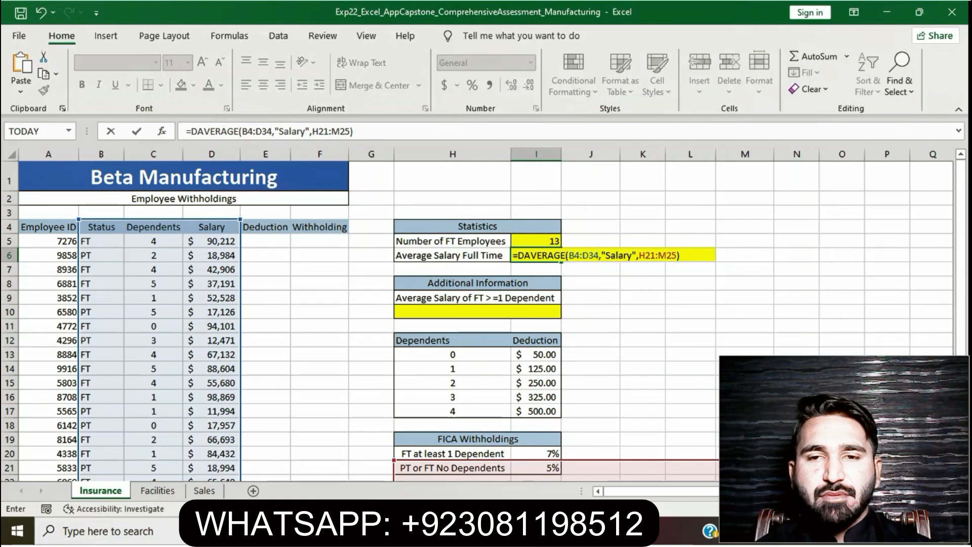
{"action": "key", "text": "Return"}
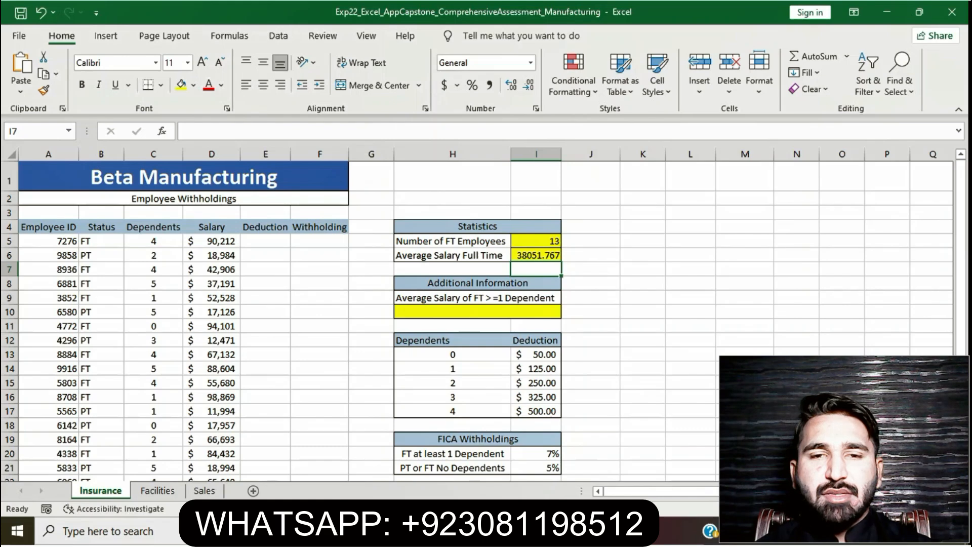
- Reread the second sentence of step 4 in Word, switch to the Excel workbook and apply the Accounting Number Format to cell I6
{"action": "key", "text": "alt+Tab"}
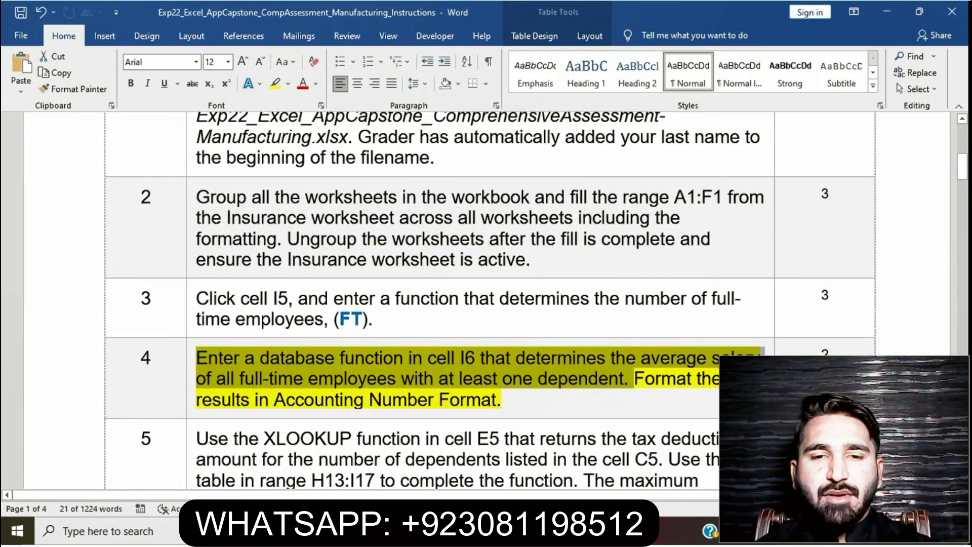
{"action": "left_click", "coordinate": [635, 378]}
{"action": "left_click_drag", "start_coordinate": [634, 378], "coordinate": [627, 400]}
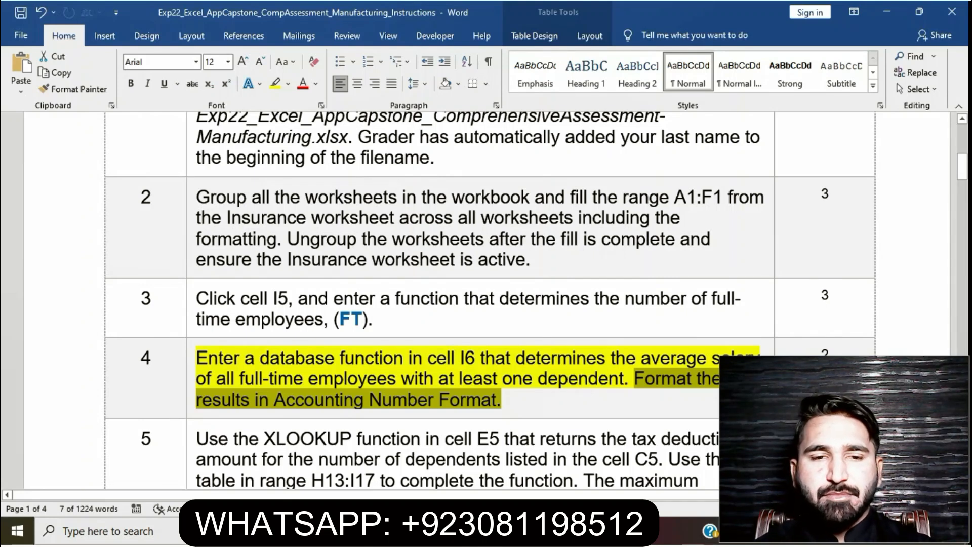
{"action": "key", "text": "alt+Tab"}
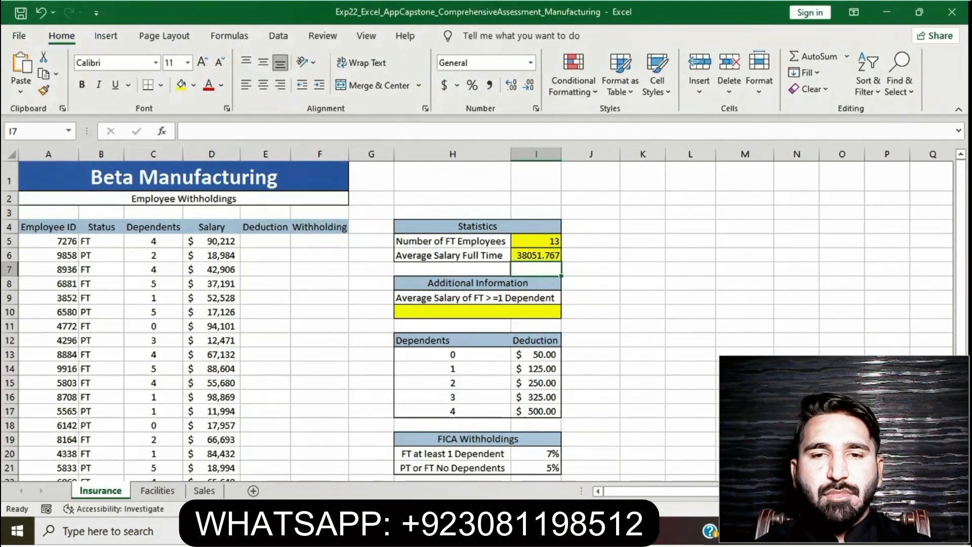
{"action": "left_click", "coordinate": [536, 255]}
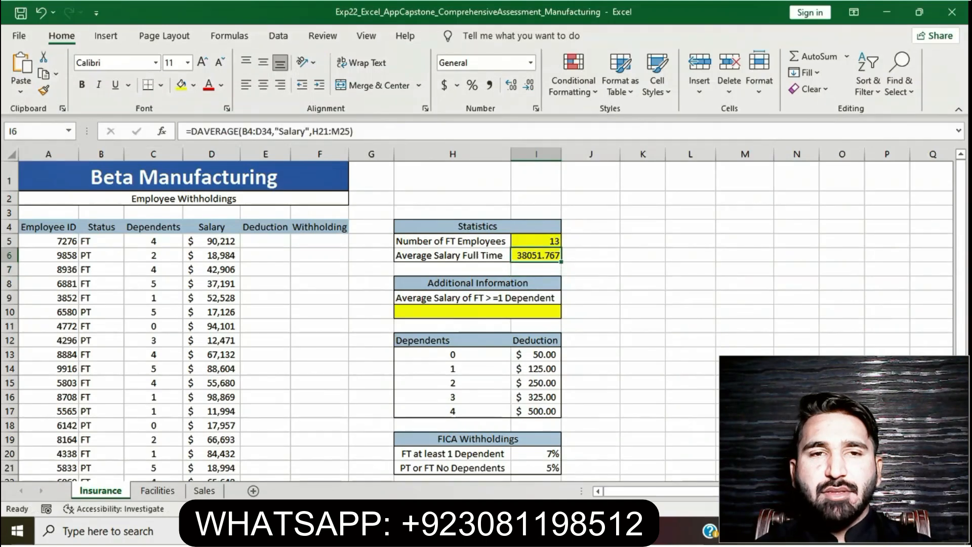
{"action": "left_click", "coordinate": [445, 85]}
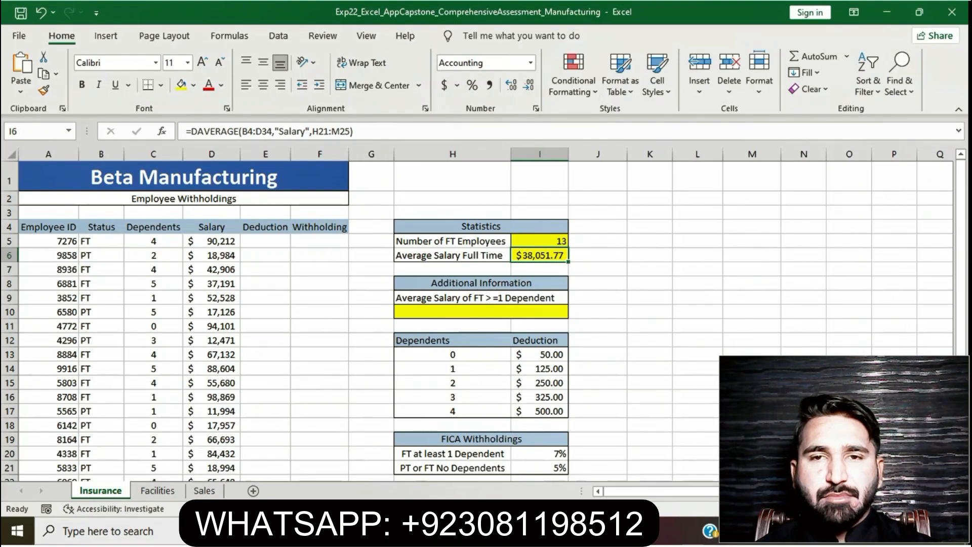
- Switch to the Word instructions and clear the yellow highlight from the step 4 instruction
{"action": "key", "text": "alt+Tab"}
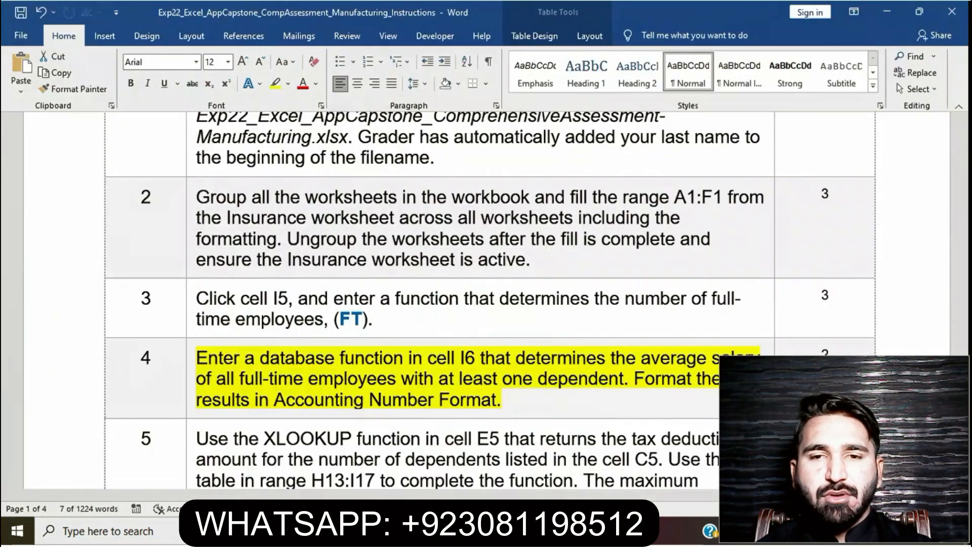
{"action": "left_click", "coordinate": [502, 400]}
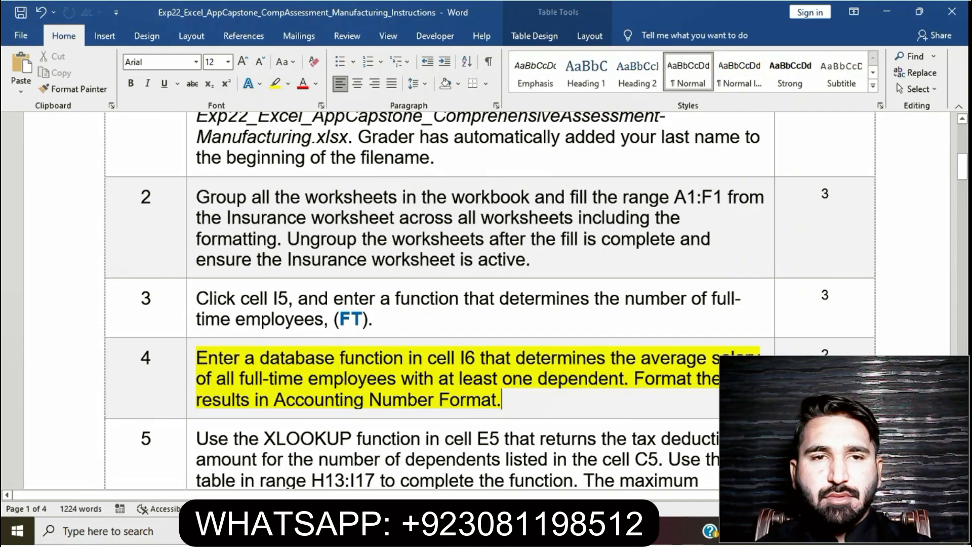
{"action": "triple_click", "coordinate": [354, 379]}
{"action": "left_click", "coordinate": [252, 338]}
{"action": "left_click", "coordinate": [522, 400]}
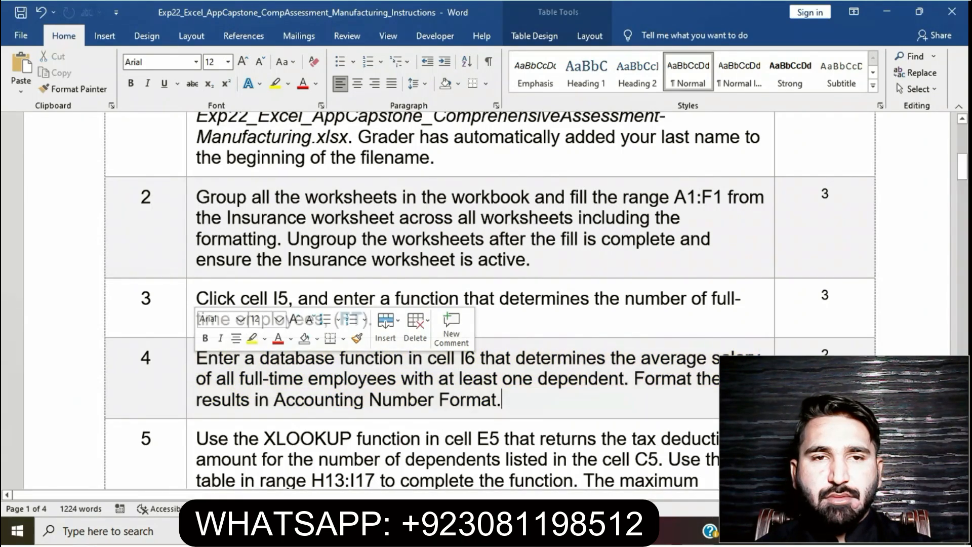
{"action": "left_click", "coordinate": [270, 379]}
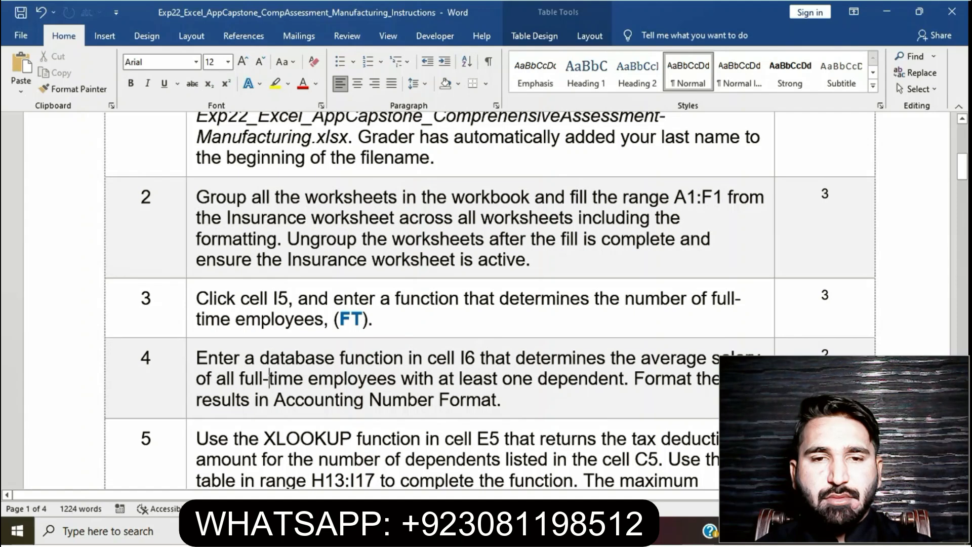
- Highlight the step 5 XLOOKUP instruction in yellow
{"action": "scroll", "coordinate": [486, 304], "scroll_direction": "down", "scroll_amount": 2}
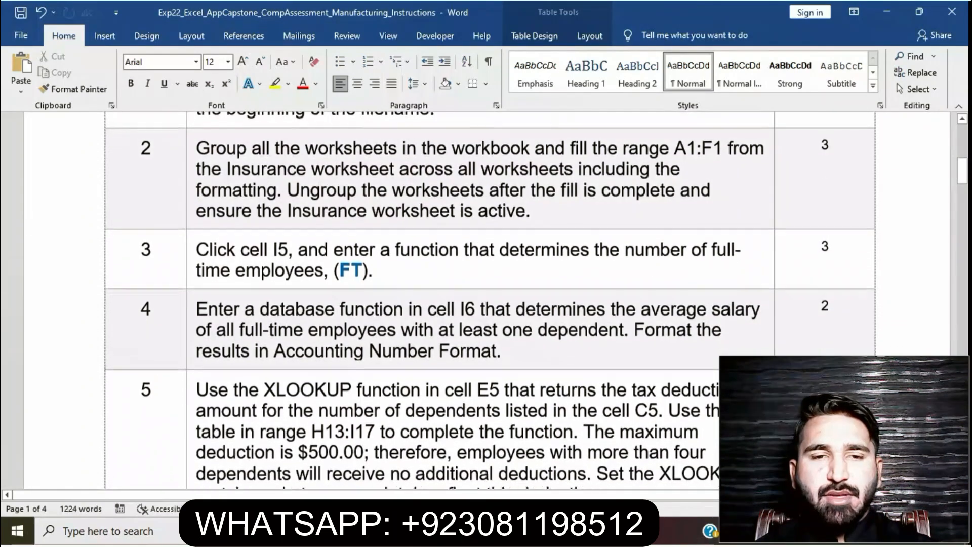
{"action": "scroll", "coordinate": [486, 304], "scroll_direction": "down", "scroll_amount": 3}
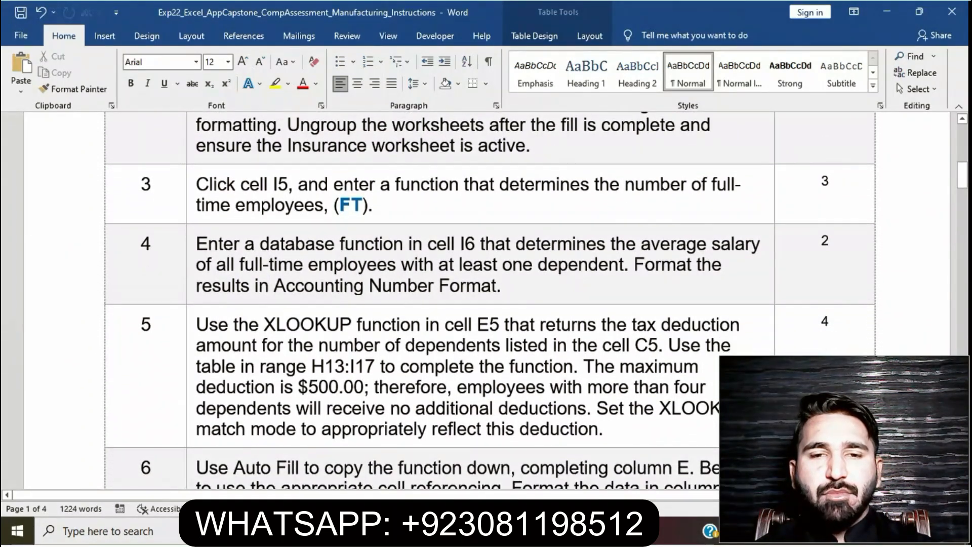
{"action": "triple_click", "coordinate": [228, 327]}
{"action": "left_click", "coordinate": [250, 310]}
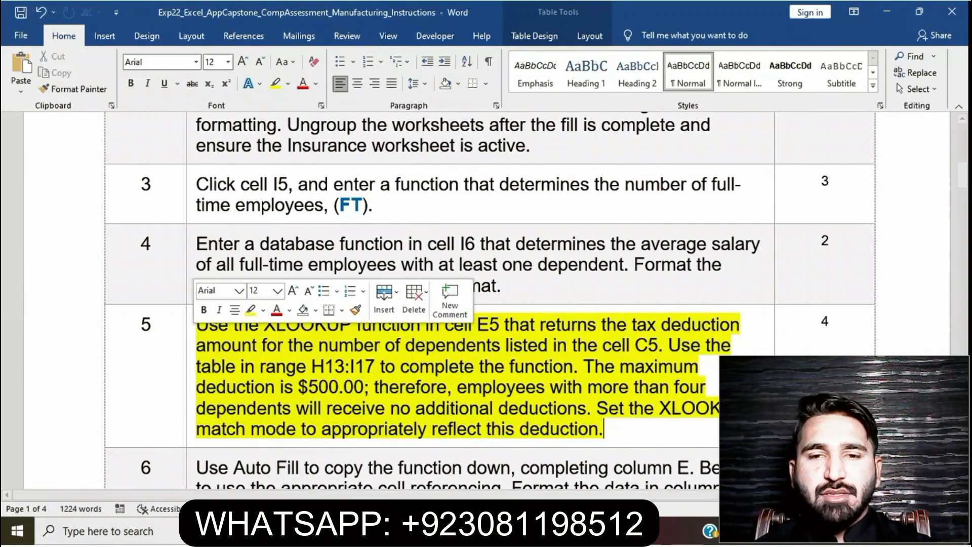
{"action": "left_click", "coordinate": [276, 366]}
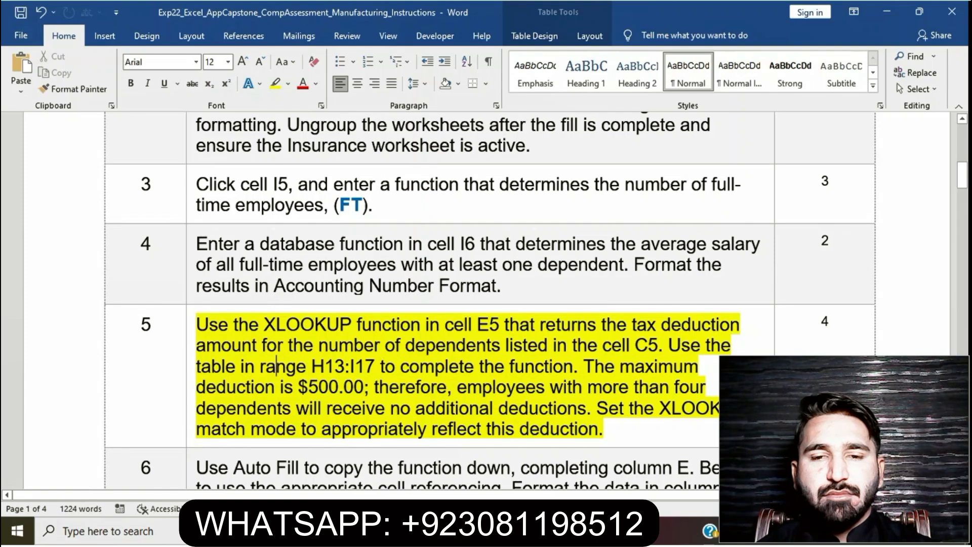
- Reread the first sentence of step 5, switch to Excel and try to enter =XLOOKUP(C5,$H$13:$H$17,$I$13:$1$17,,-1) in cell E5 of Insurance
{"action": "left_click", "coordinate": [405, 345], "text": "ctrl"}
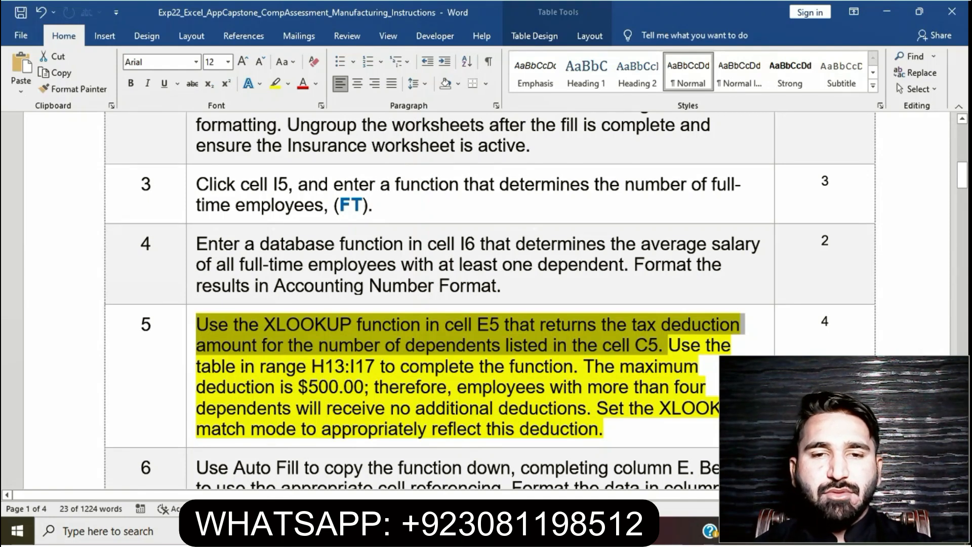
{"action": "left_click", "coordinate": [267, 346]}
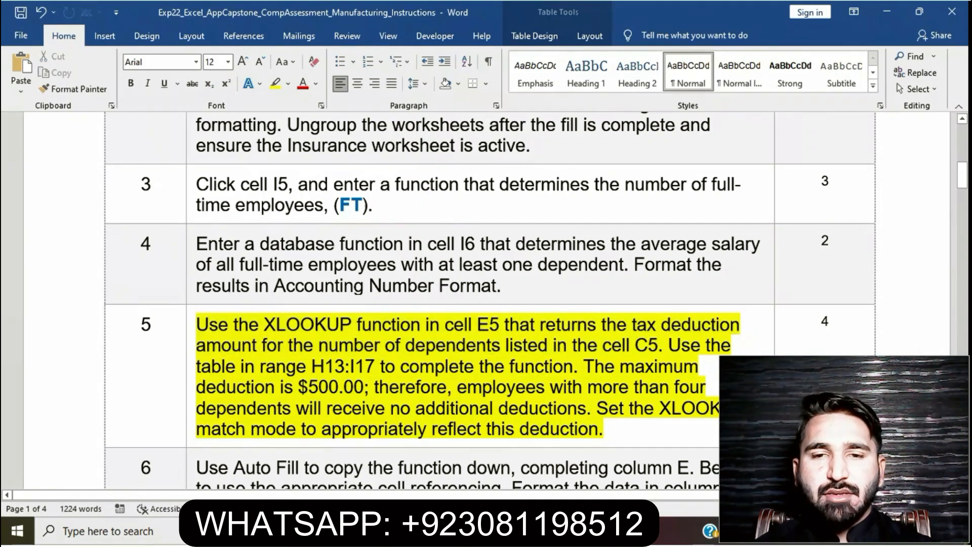
{"action": "key", "text": "alt+Tab"}
{"action": "left_click", "coordinate": [266, 242]}
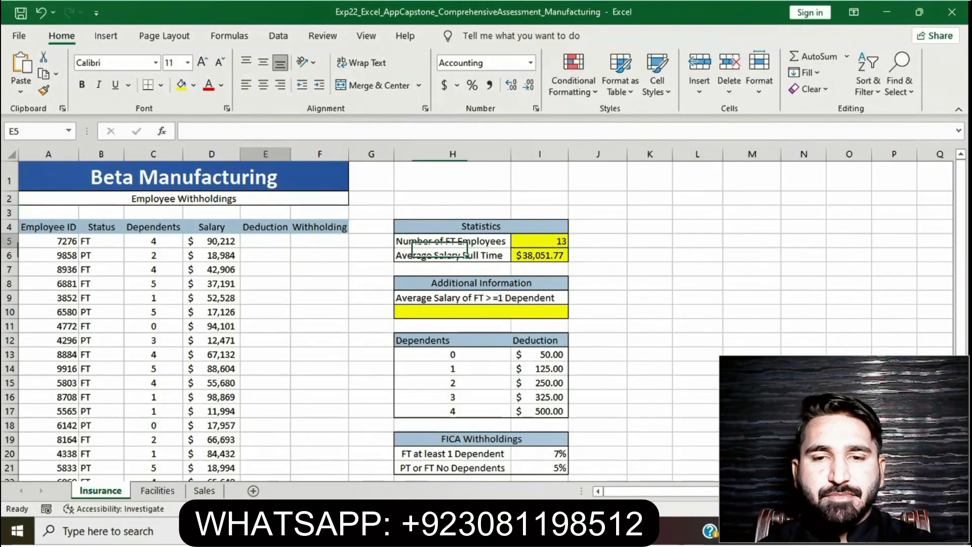
{"action": "type", "text": "="}
{"action": "key", "text": "BackSpace"}
{"action": "type", "text": "="}
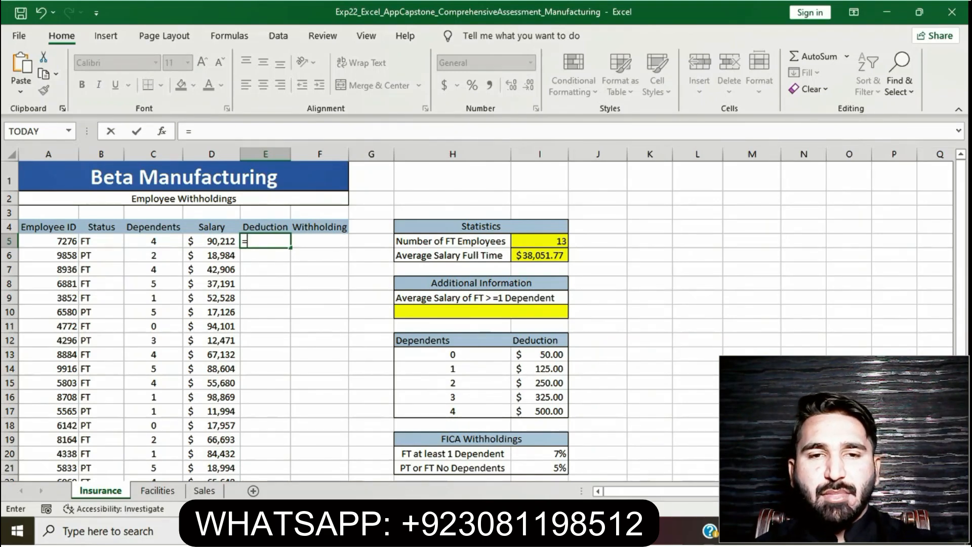
{"action": "type", "text": "XLOOKUP"}
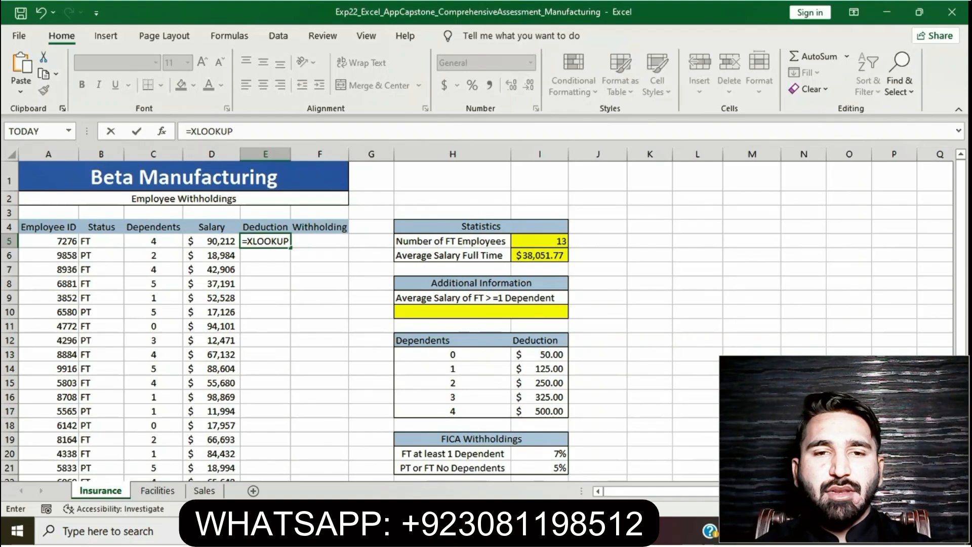
{"action": "type", "text": "(C5"}
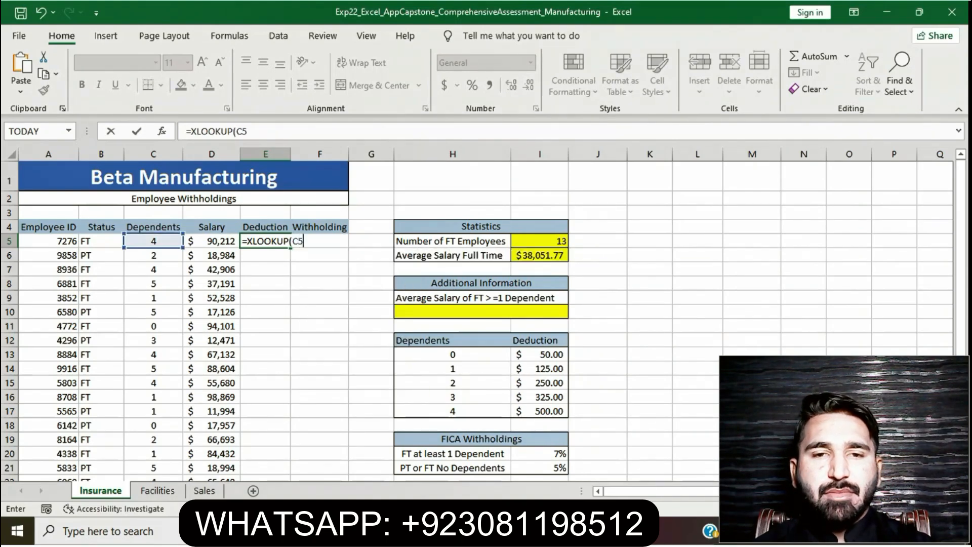
{"action": "type", "text": ",$"}
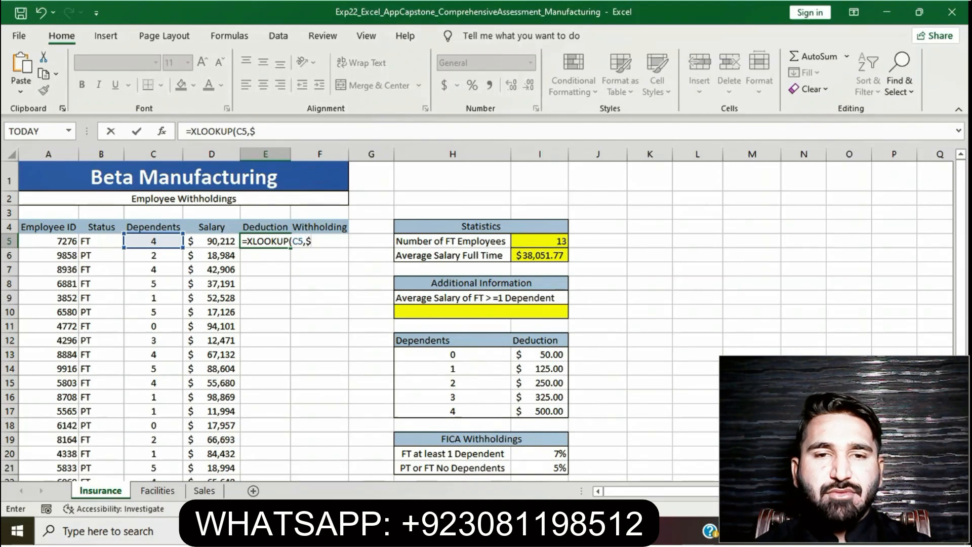
{"action": "type", "text": "H"}
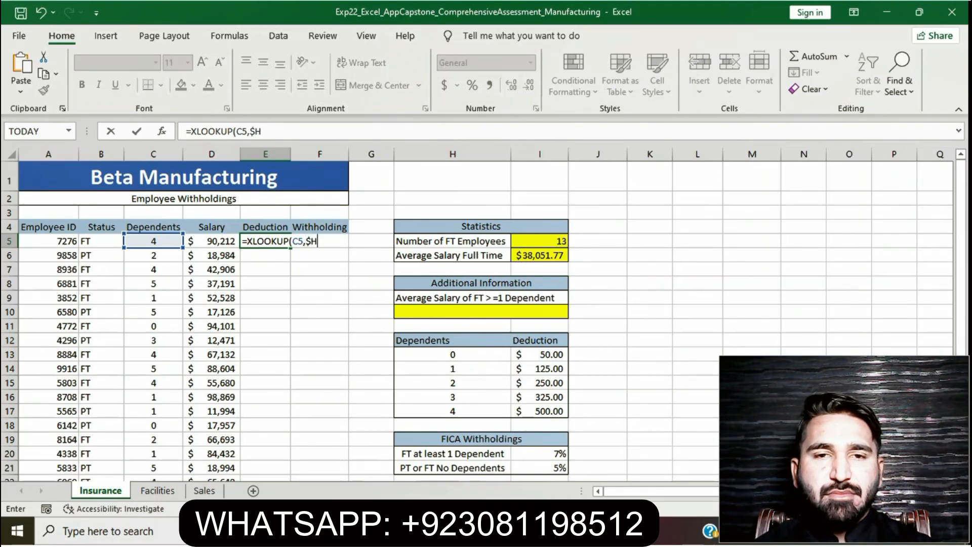
{"action": "type", "text": "$13"}
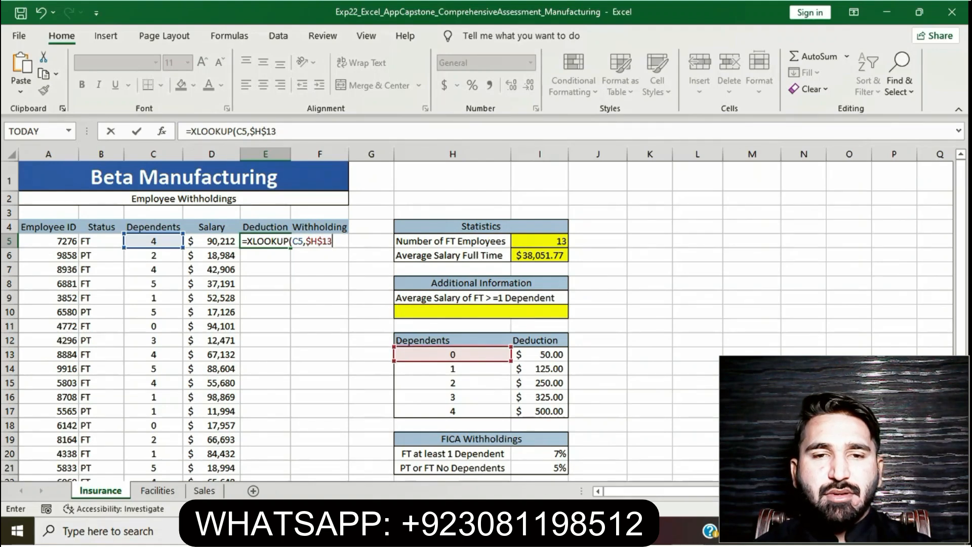
{"action": "type", "text": ":"}
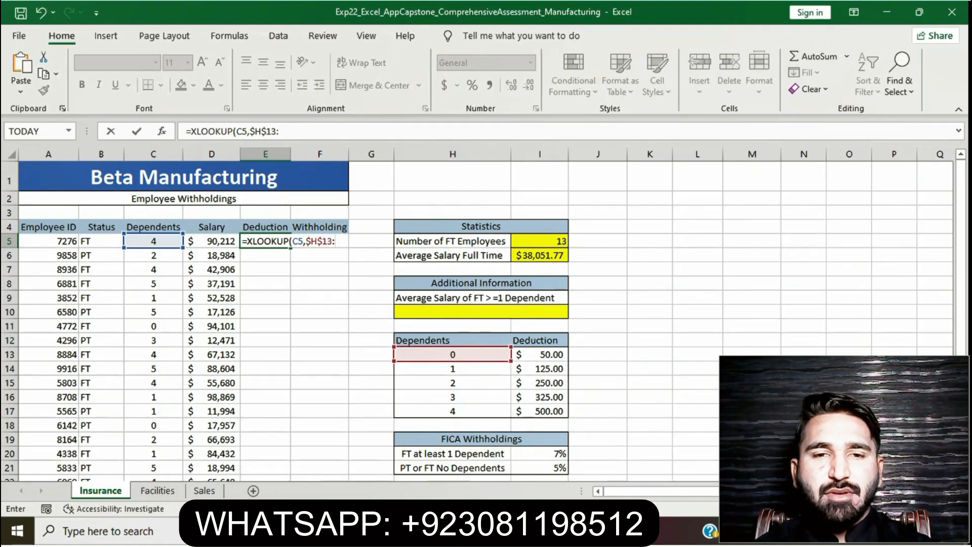
{"action": "type", "text": "$"}
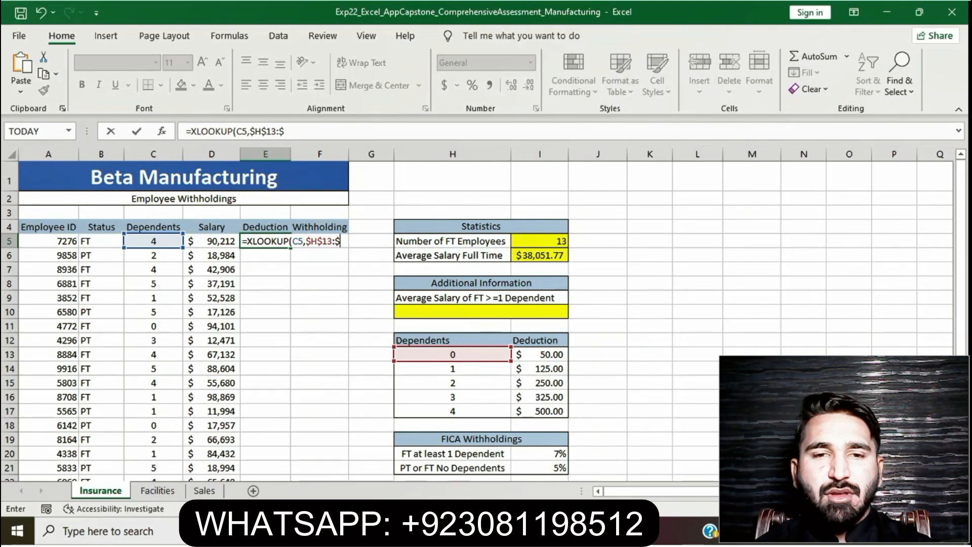
{"action": "type", "text": "H$"}
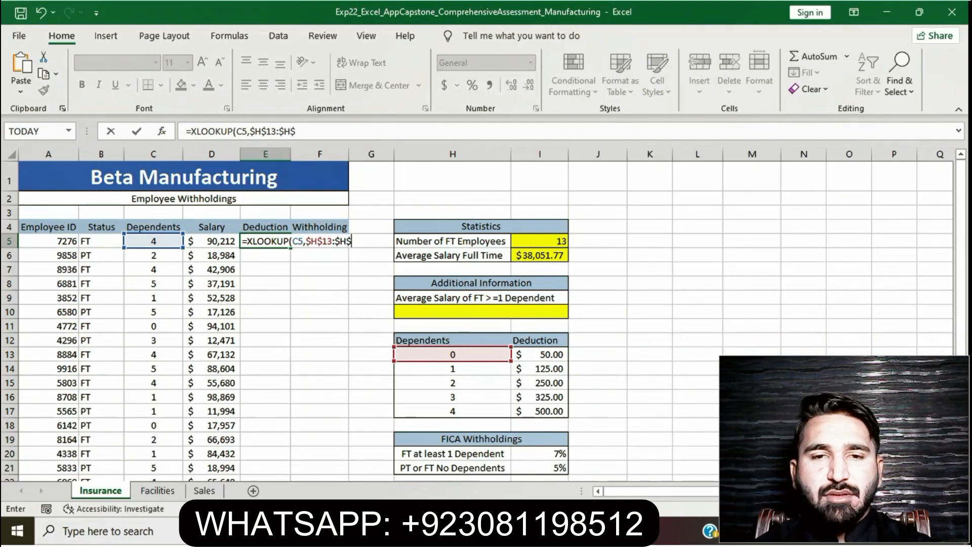
{"action": "type", "text": "17,$"}
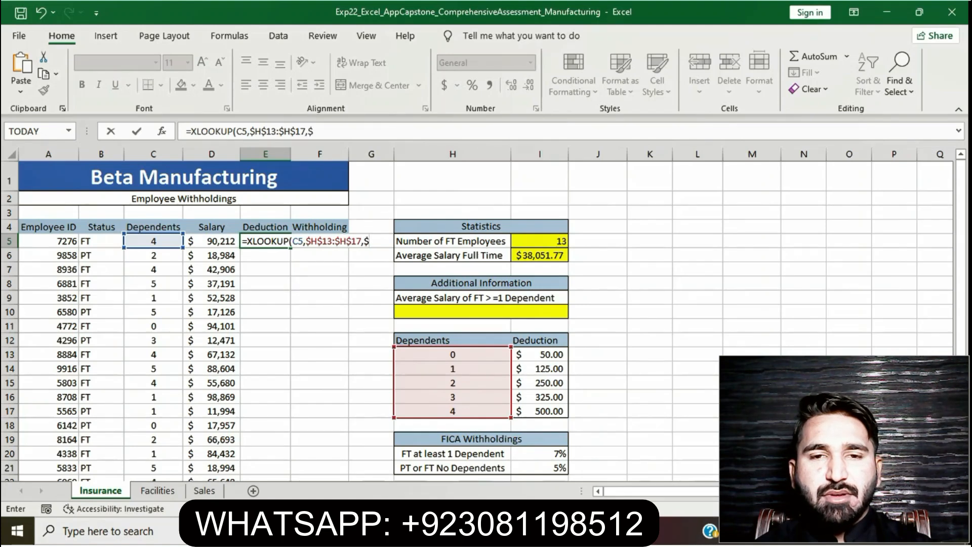
{"action": "type", "text": "I"}
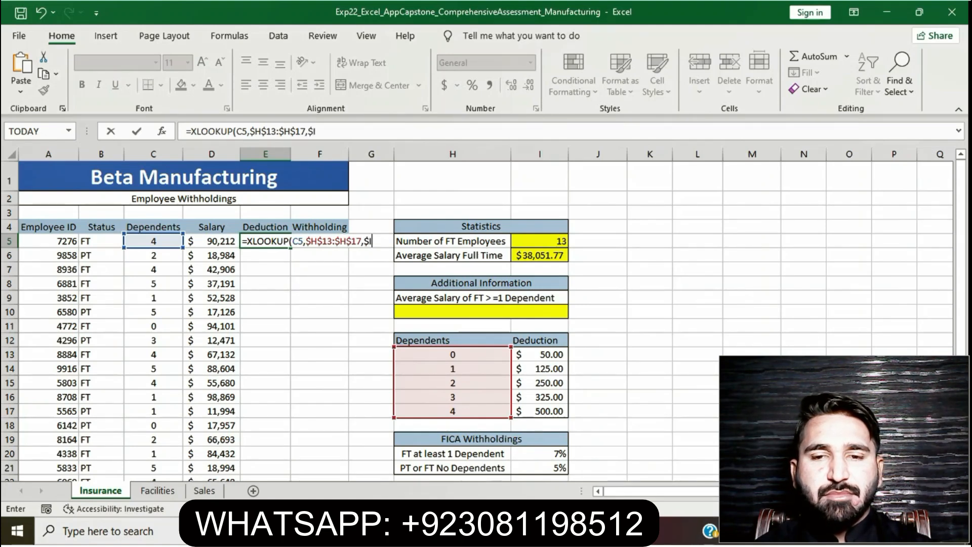
{"action": "type", "text": "$"}
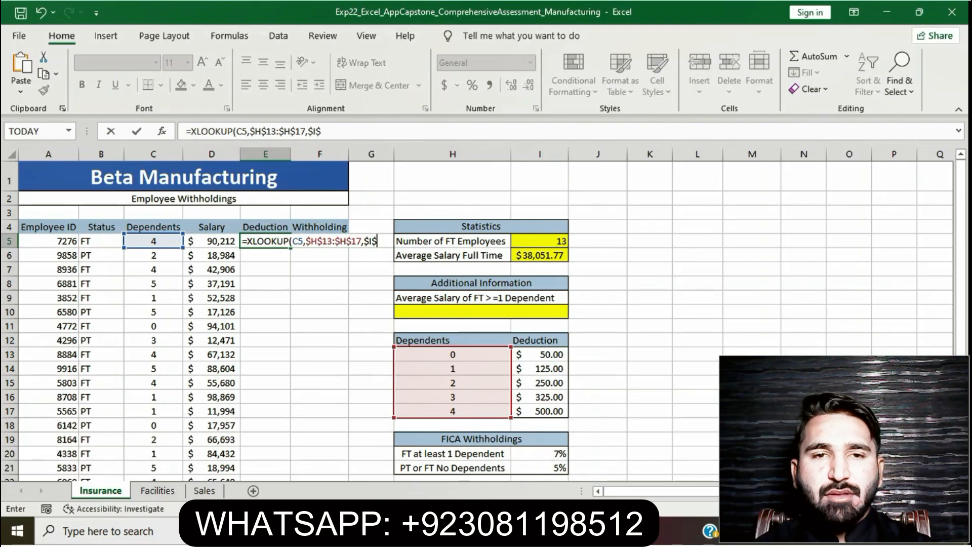
{"action": "type", "text": "13"}
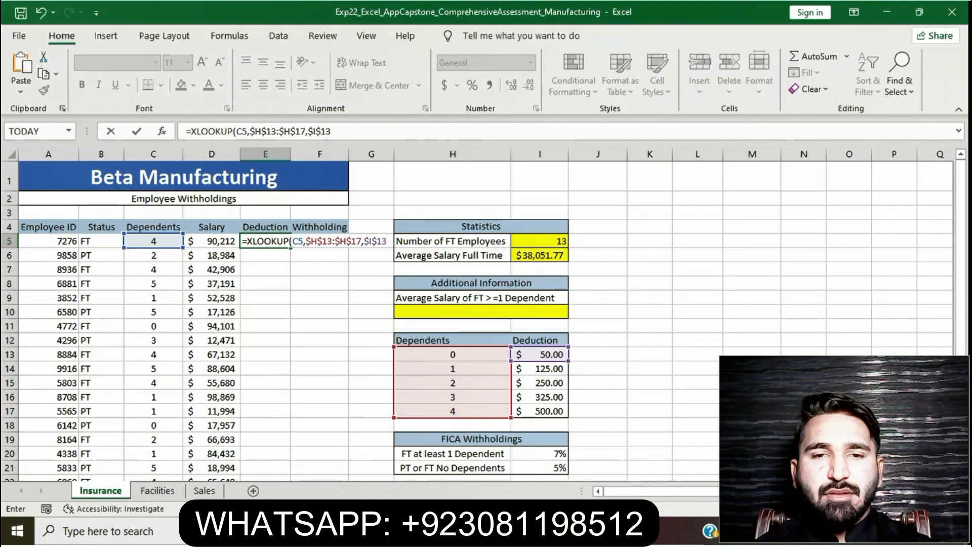
{"action": "type", "text": ":$1$17,,-"}
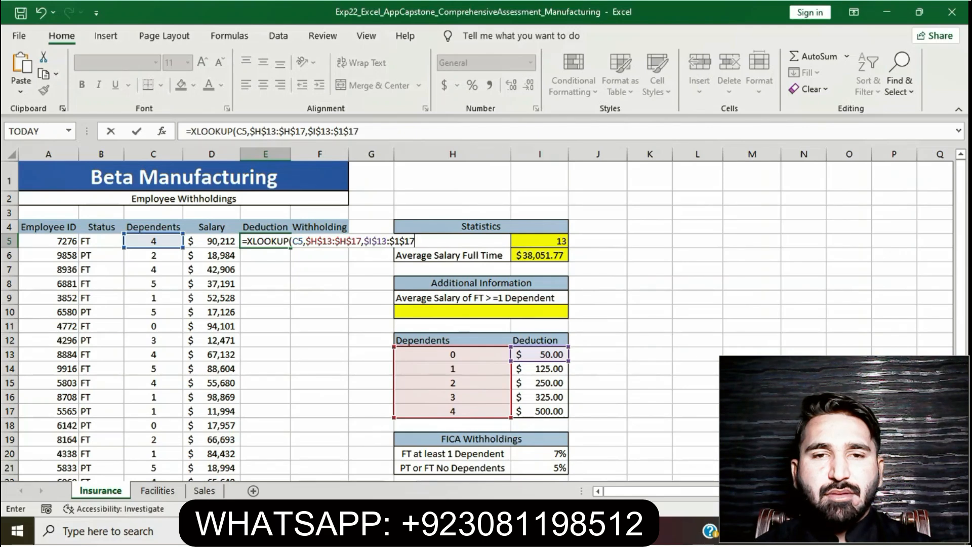
{"action": "type", "text": "1)"}
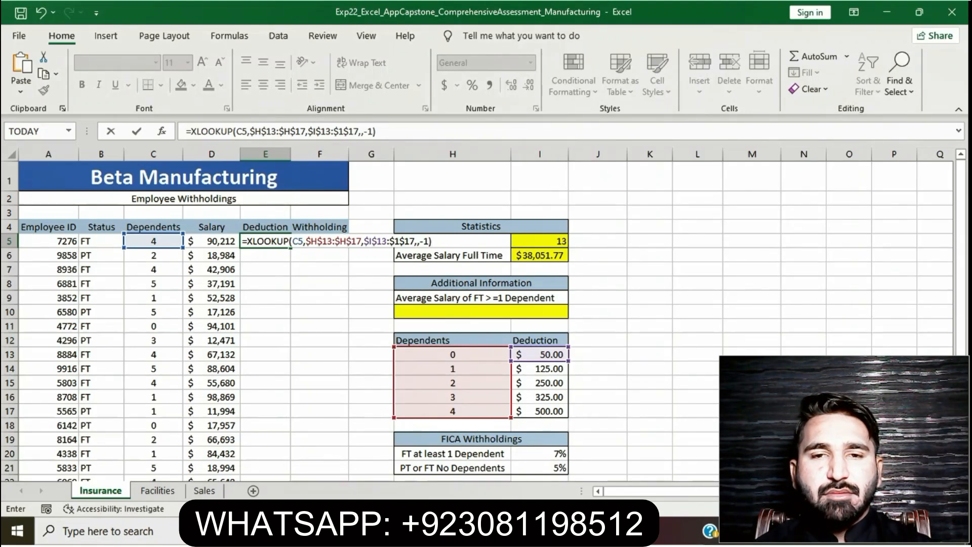
{"action": "key", "text": "Return"}
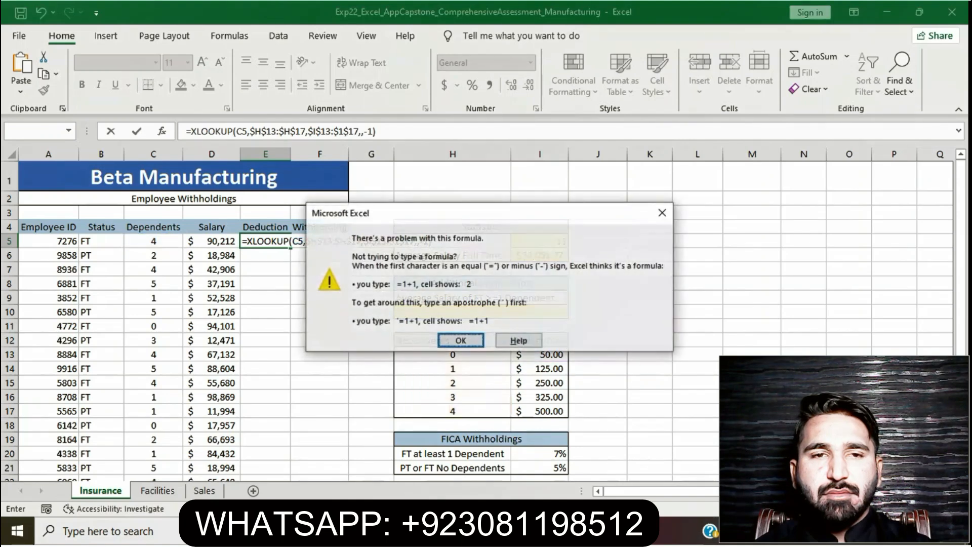
{"action": "key", "text": "Return"}
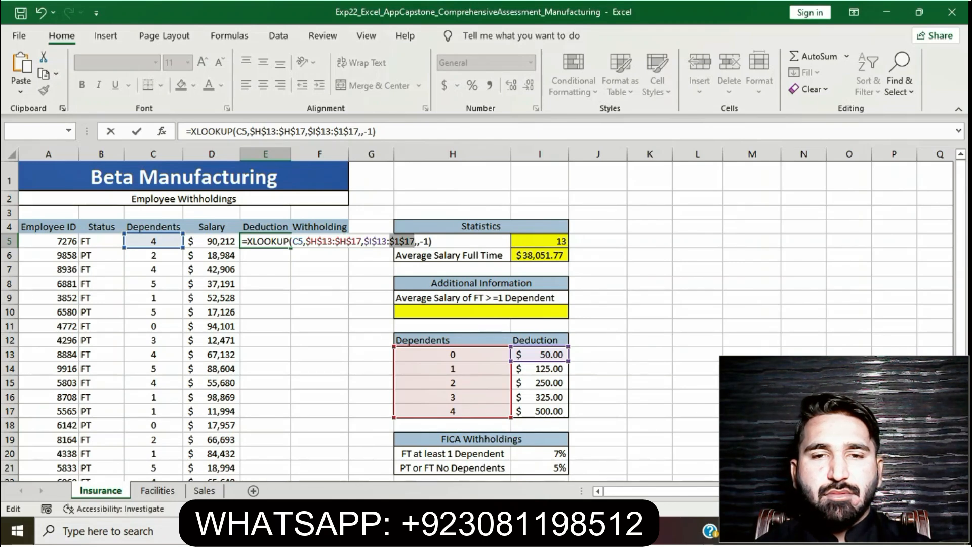
- Try to enter the XLOOKUP formula in cell E5 with only one comma before the -1 match mode
{"action": "left_click", "coordinate": [418, 241]}
{"action": "key", "text": "BackSpace"}
{"action": "key", "text": "Return"}
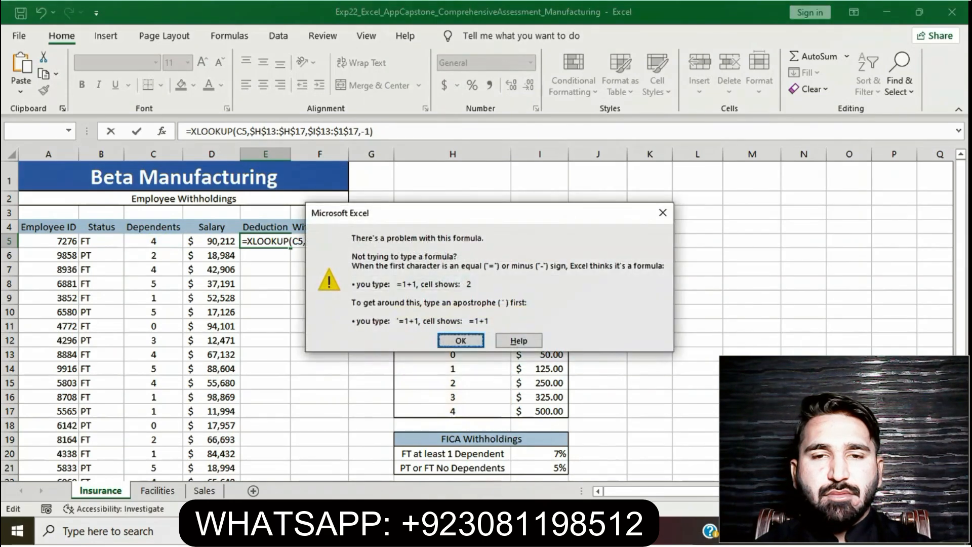
{"action": "key", "text": "Return"}
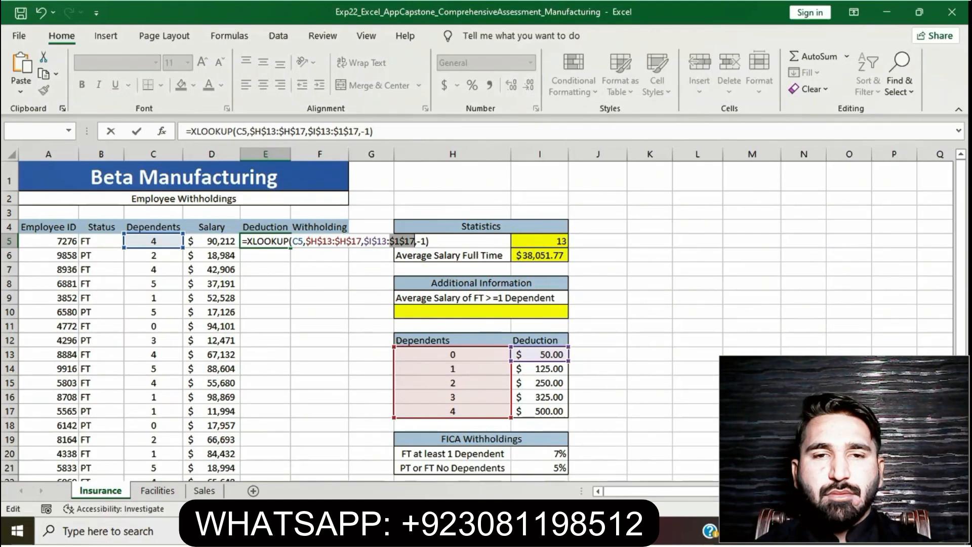
{"action": "type", "text": ","}
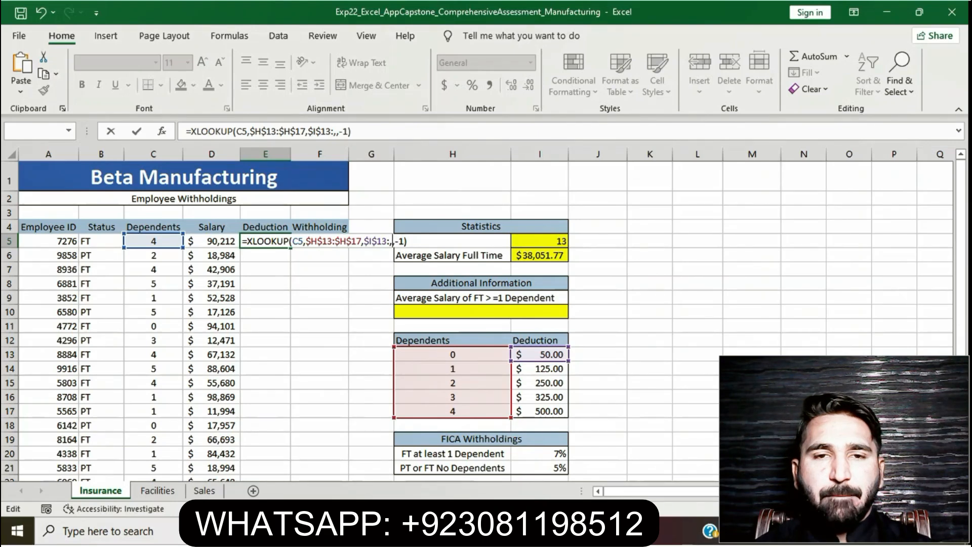
- Correct the end of the return range and enter =XLOOKUP(C5,$H$13:$H$17,$I$13:$I$17,,-1) in cell E5
{"action": "left_click", "coordinate": [334, 132]}
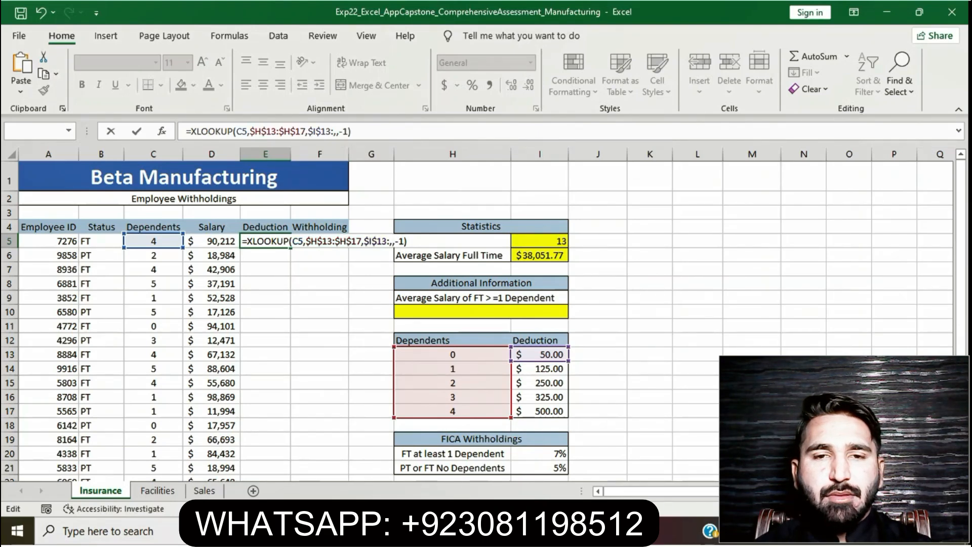
{"action": "type", "text": "$I"}
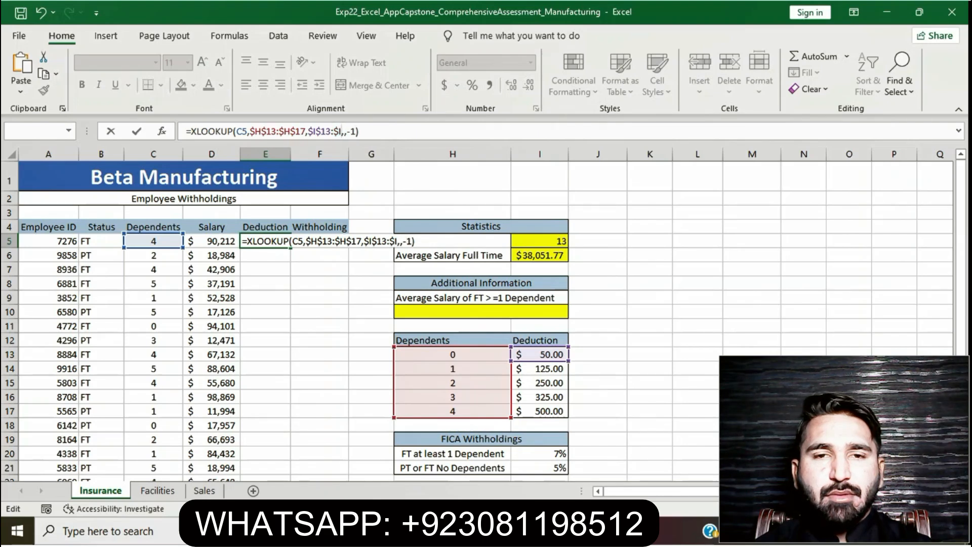
{"action": "type", "text": "$17"}
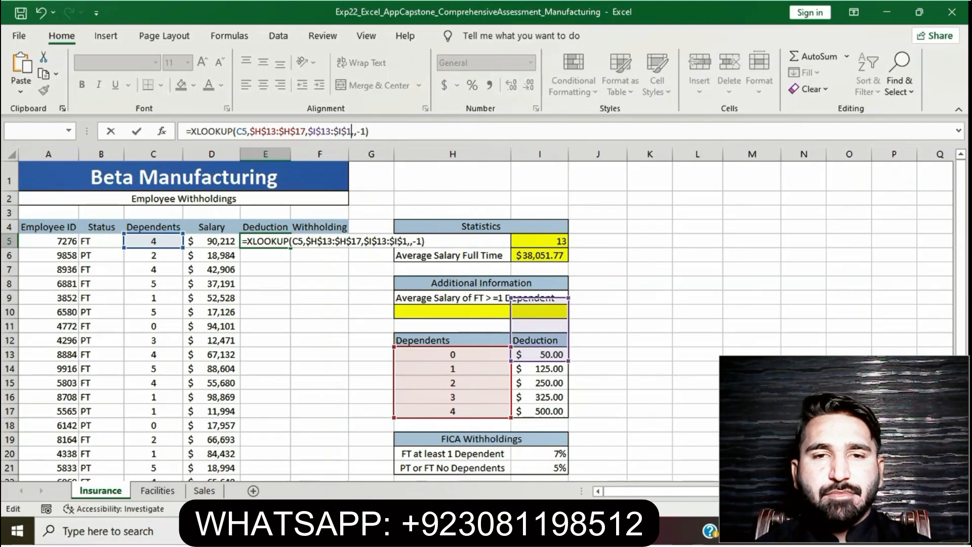
{"action": "key", "text": "Return"}
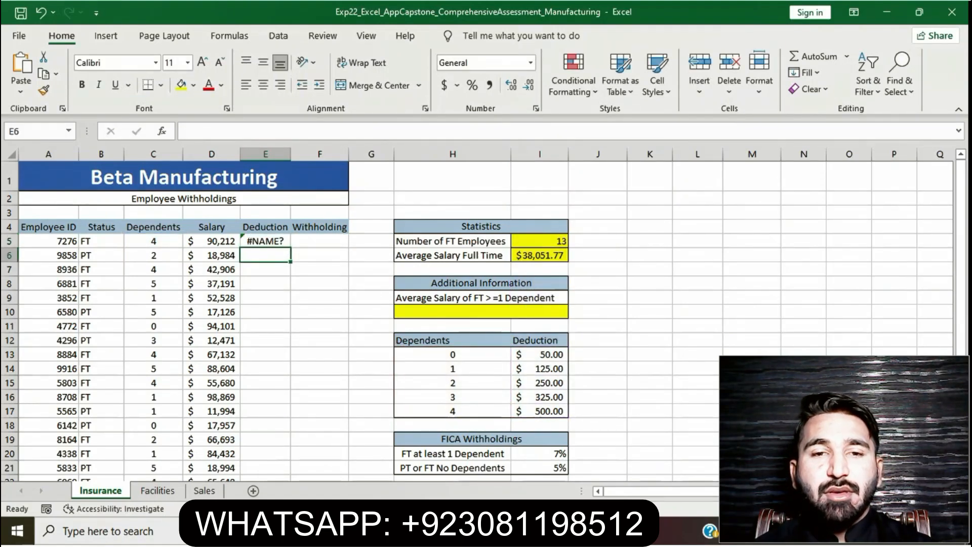
- Switch to the Word instructions and clear the yellow highlight from the step 5 XLOOKUP instruction
{"action": "key", "text": "alt+Tab"}
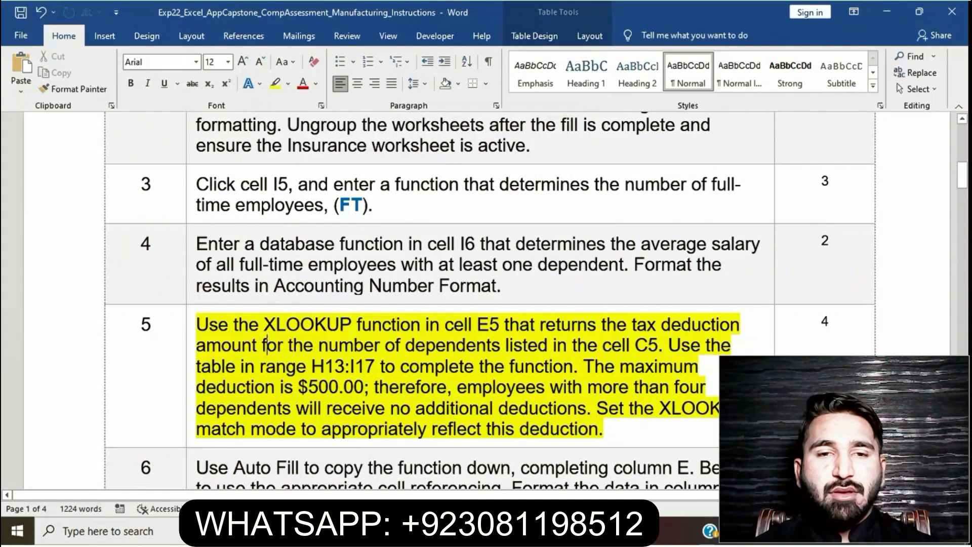
{"action": "scroll", "coordinate": [490, 324], "scroll_direction": "down", "scroll_amount": 3}
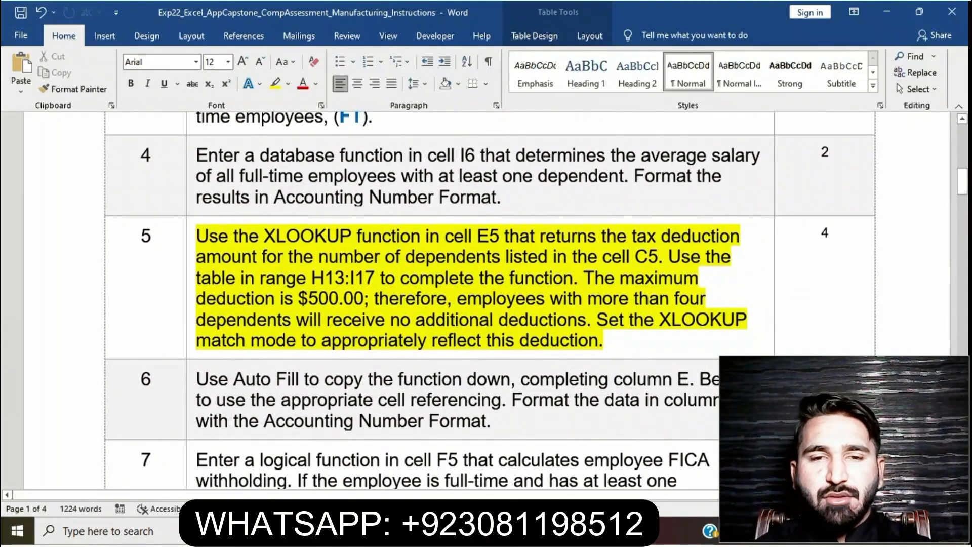
{"action": "left_click", "coordinate": [191, 253]}
{"action": "left_click", "coordinate": [247, 225]}
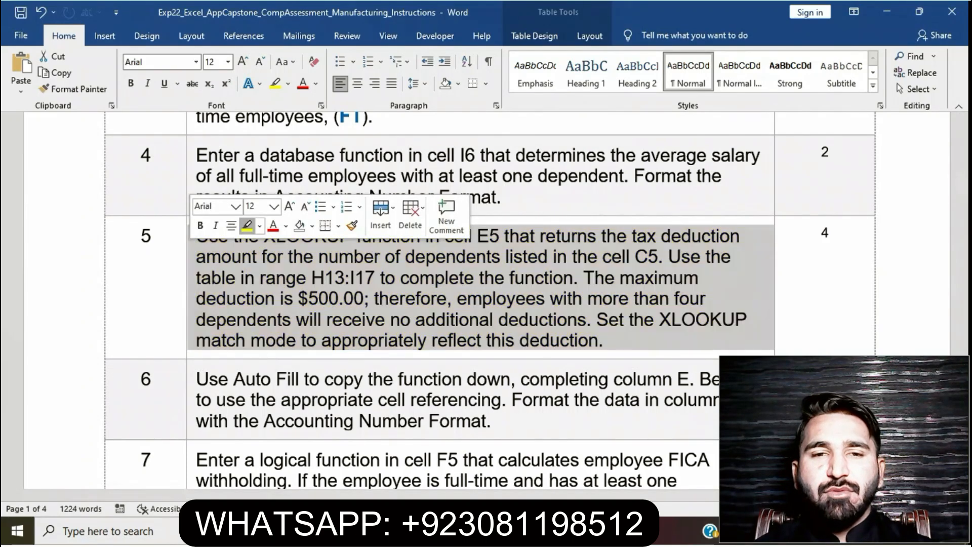
{"action": "left_click", "coordinate": [608, 339]}
- Highlight the step 6 Auto Fill instruction in yellow
{"action": "scroll", "coordinate": [608, 340], "scroll_direction": "down", "scroll_amount": 5}
{"action": "scroll", "coordinate": [262, 267], "scroll_direction": "down", "scroll_amount": 5}
{"action": "scroll", "coordinate": [262, 267], "scroll_direction": "up", "scroll_amount": 10}
{"action": "scroll", "coordinate": [265, 267], "scroll_direction": "down", "scroll_amount": 3}
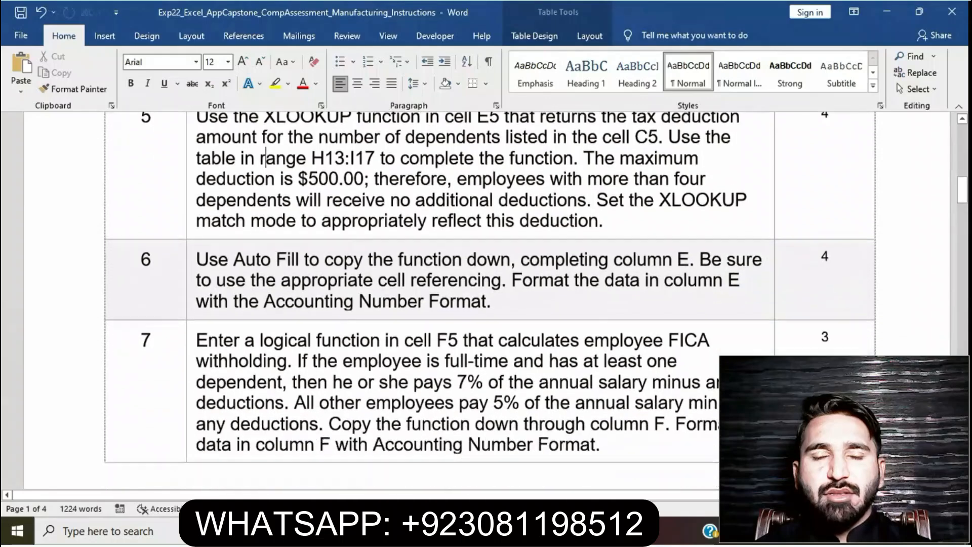
{"action": "left_click", "coordinate": [192, 253]}
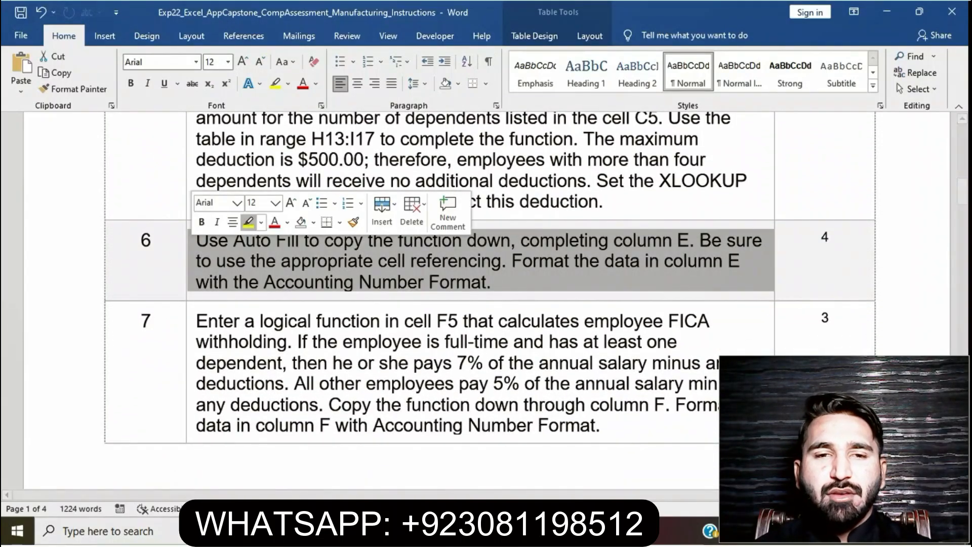
{"action": "left_click", "coordinate": [248, 222]}
{"action": "left_click", "coordinate": [266, 261]}
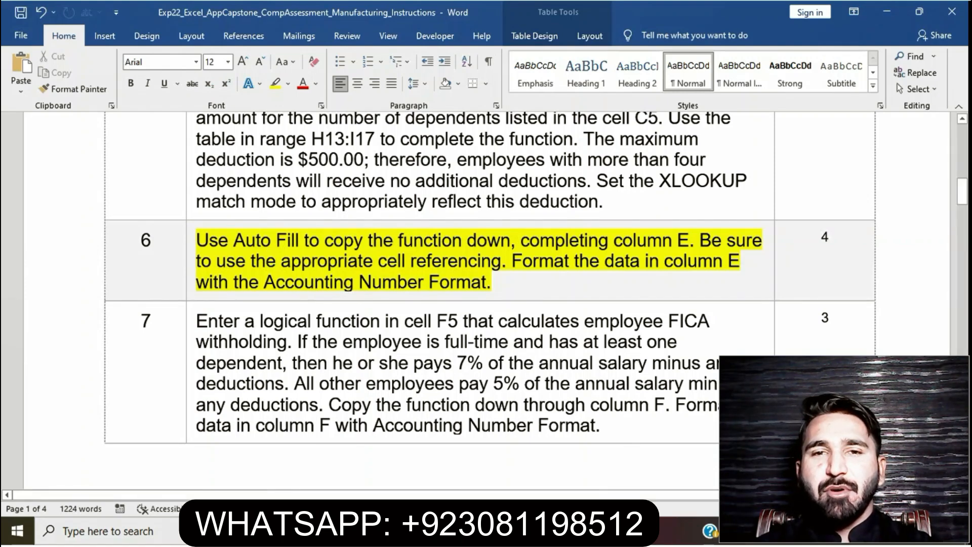
- Reread the first sentence of step 6, switch to the Excel workbook and fill the E5 formula down through cell E34
{"action": "left_click_drag", "start_coordinate": [196, 240], "coordinate": [690, 240]}
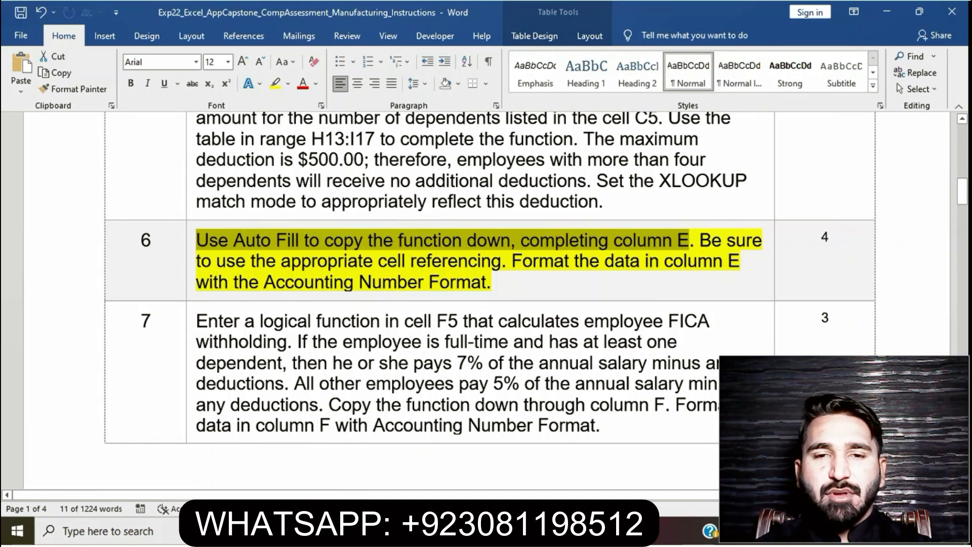
{"action": "key", "text": "alt+Tab"}
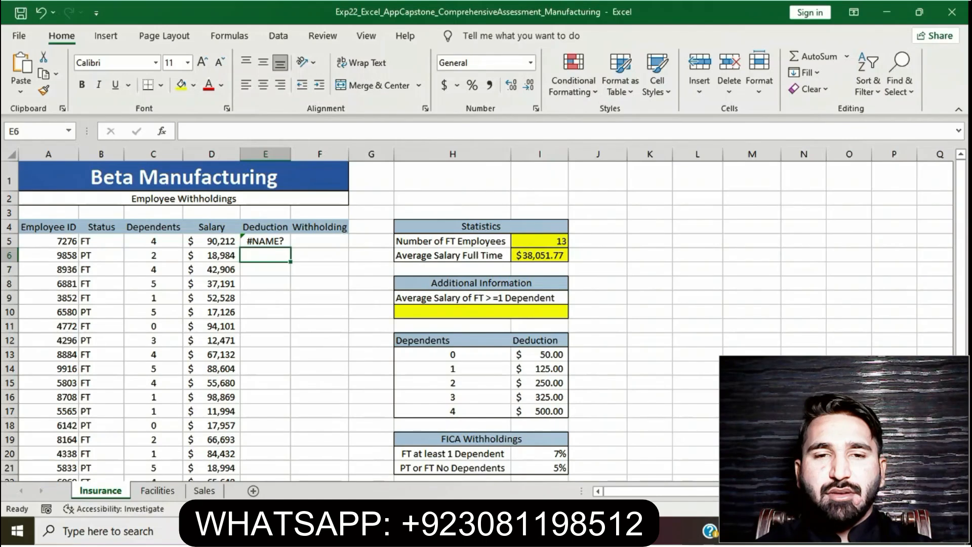
{"action": "left_click", "coordinate": [265, 241]}
{"action": "left_click_drag", "start_coordinate": [291, 248], "coordinate": [291, 444]}
{"action": "left_click", "coordinate": [452, 425]}
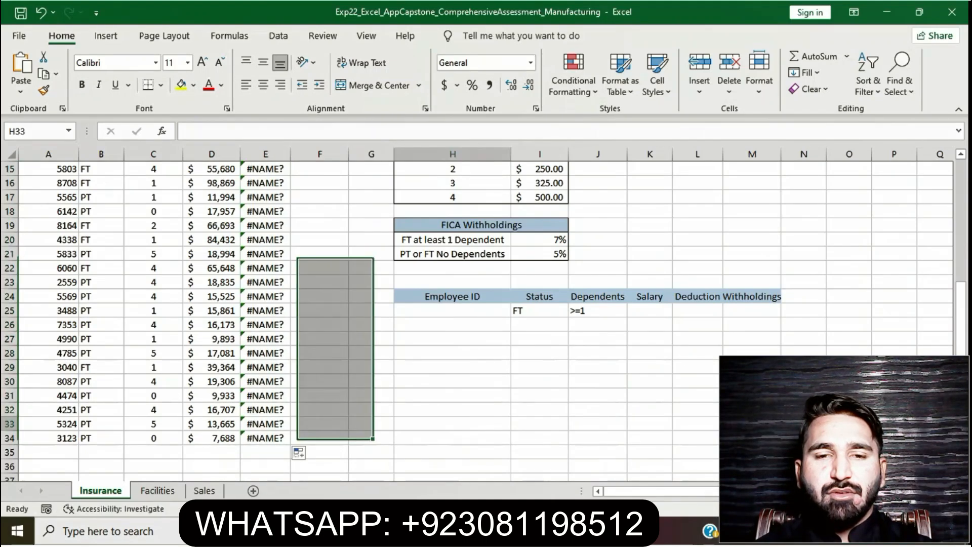
{"action": "scroll", "coordinate": [453, 424], "scroll_direction": "up", "scroll_amount": 5}
- Reread the rest of step 6 in Word, switch back to Excel and apply the Accounting Number Format to E5:E34
{"action": "key", "text": "alt+Tab"}
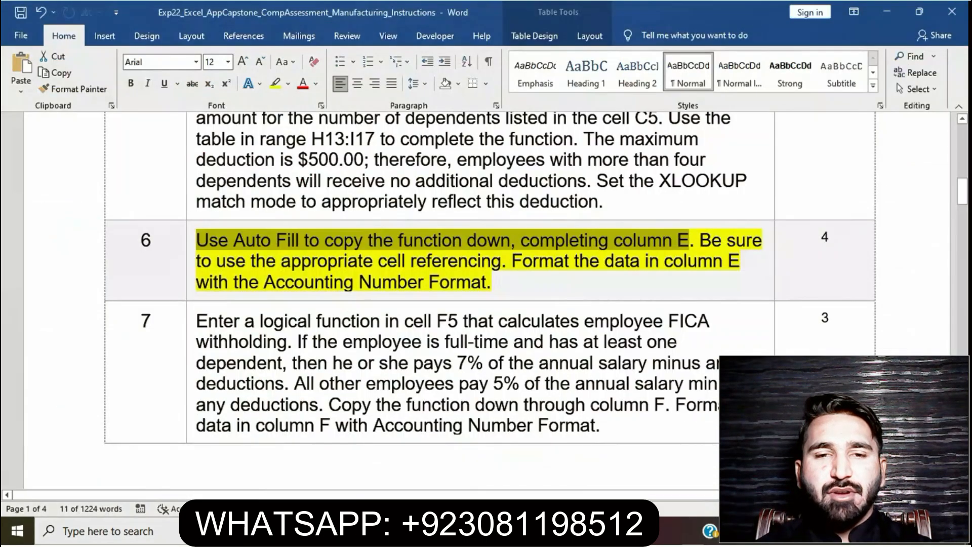
{"action": "left_click", "coordinate": [502, 261]}
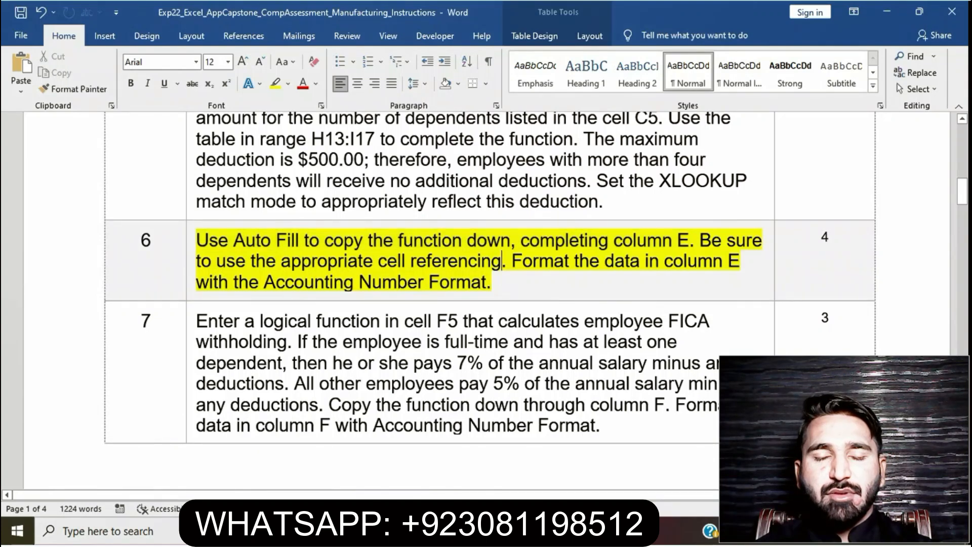
{"action": "left_click_drag", "start_coordinate": [701, 241], "coordinate": [681, 283]}
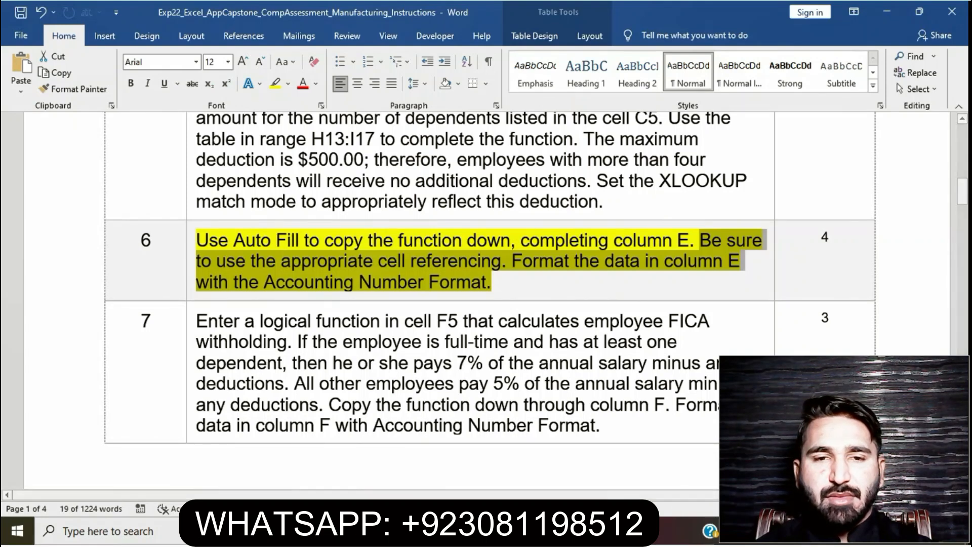
{"action": "key", "text": "alt+Tab"}
{"action": "left_click_drag", "start_coordinate": [265, 241], "coordinate": [289, 459]}
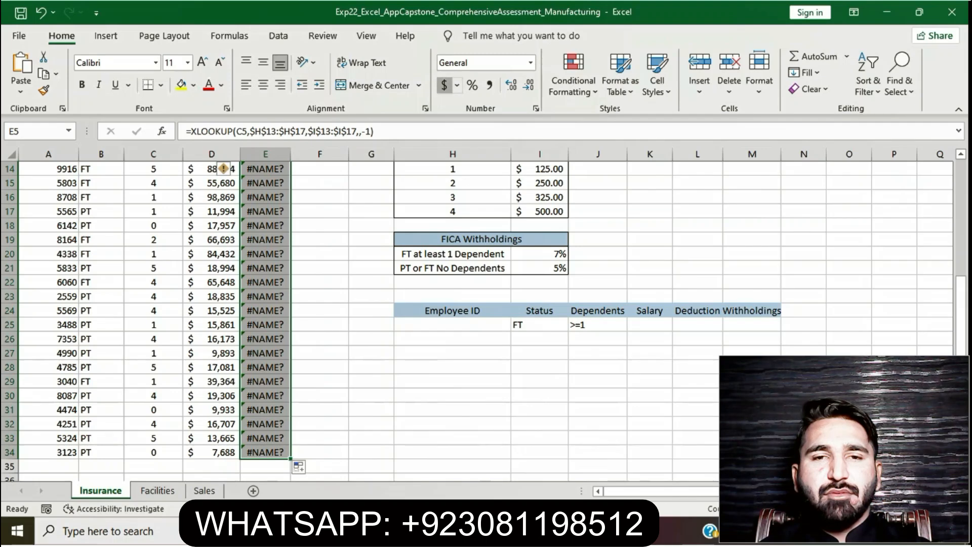
{"action": "scroll", "coordinate": [476, 321], "scroll_direction": "up", "scroll_amount": 5}
{"action": "left_click", "coordinate": [320, 326]}
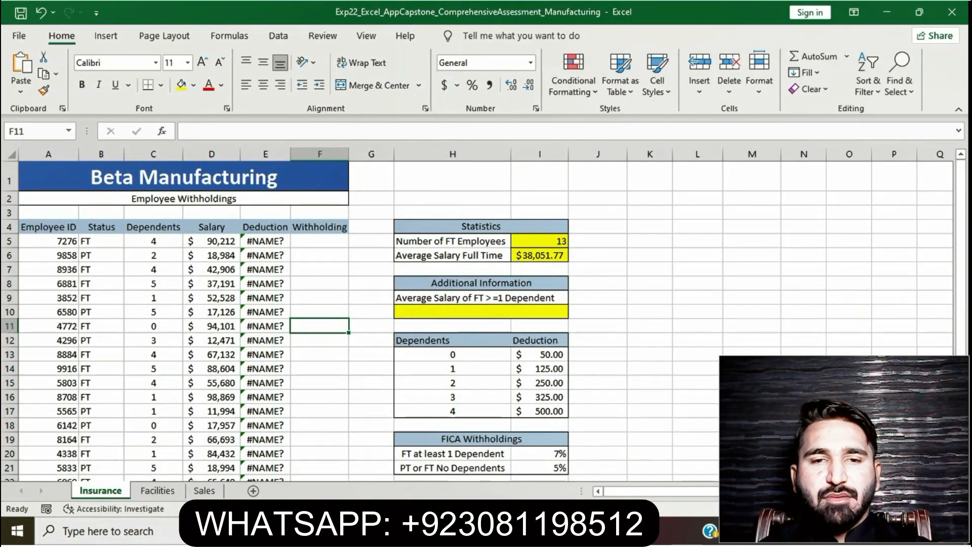
- Switch to the Word instructions and clear the yellow highlight from the step 6 instruction
{"action": "key", "text": "alt+Tab"}
{"action": "left_click", "coordinate": [410, 261]}
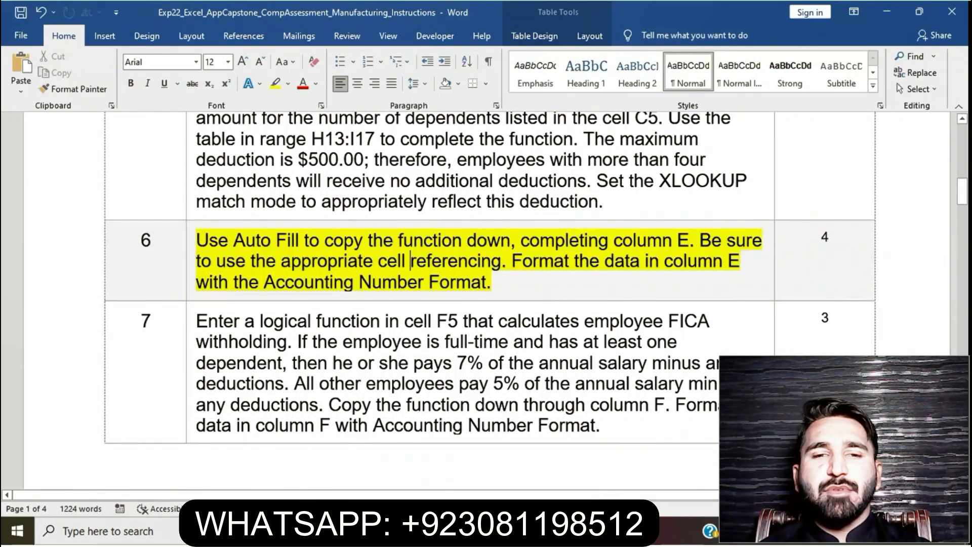
{"action": "left_click", "coordinate": [191, 248]}
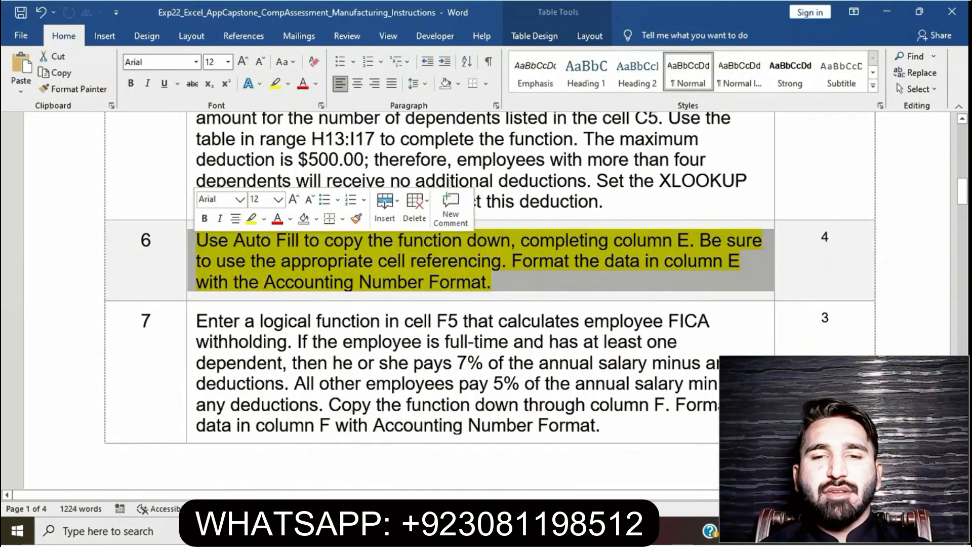
{"action": "left_click", "coordinate": [251, 219]}
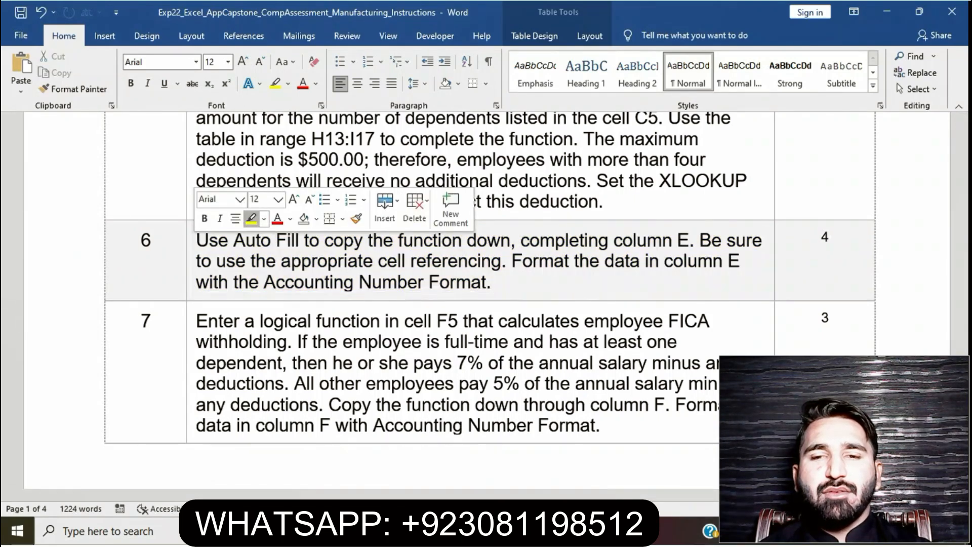
{"action": "left_click", "coordinate": [293, 342]}
- Highlight the step 7 FICA withholding instruction in yellow
{"action": "scroll", "coordinate": [293, 342], "scroll_direction": "down", "scroll_amount": 3}
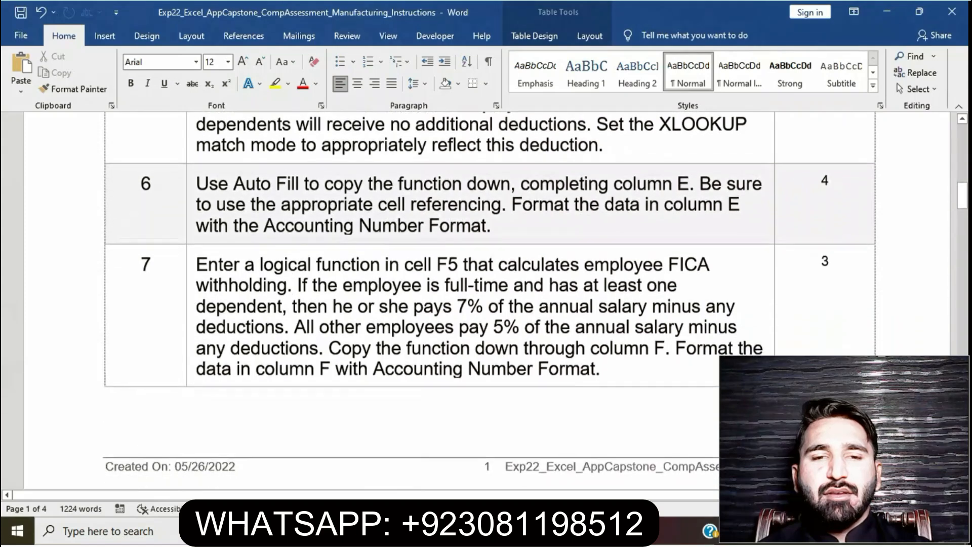
{"action": "left_click_drag", "start_coordinate": [600, 368], "coordinate": [198, 263]}
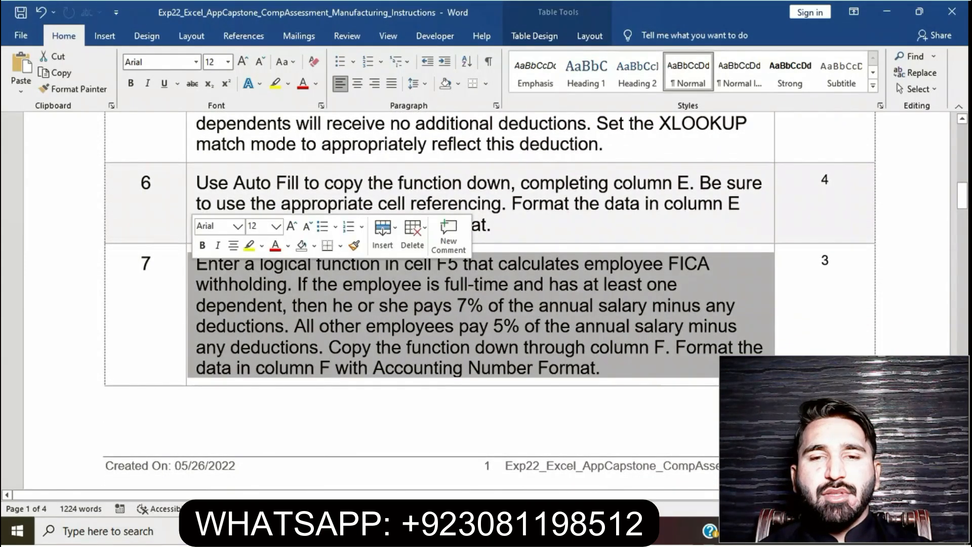
{"action": "left_click", "coordinate": [249, 245]}
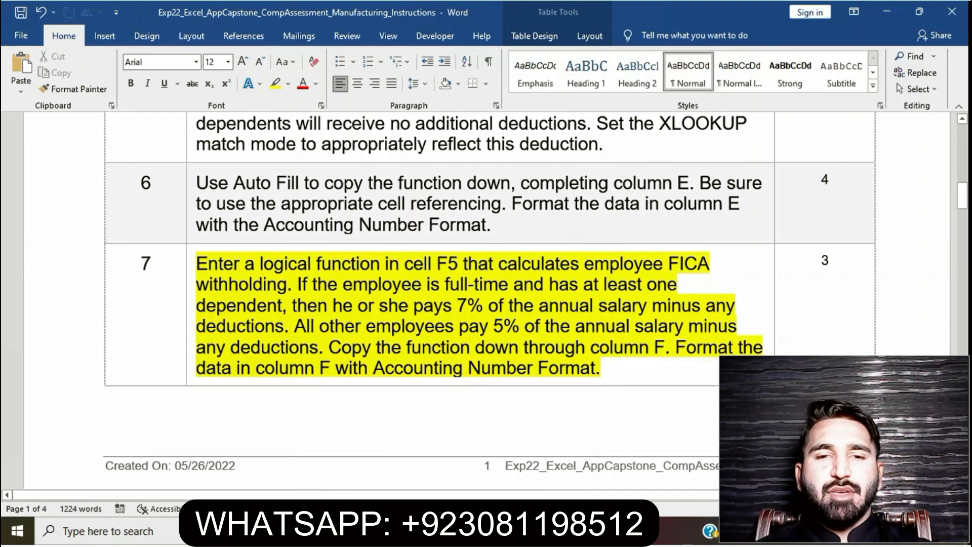
- Reread the step 7 instruction up to the copy-down sentence, switch to the Excel workbook and begin an IF function in cell F5
{"action": "left_click_drag", "start_coordinate": [197, 263], "coordinate": [675, 348]}
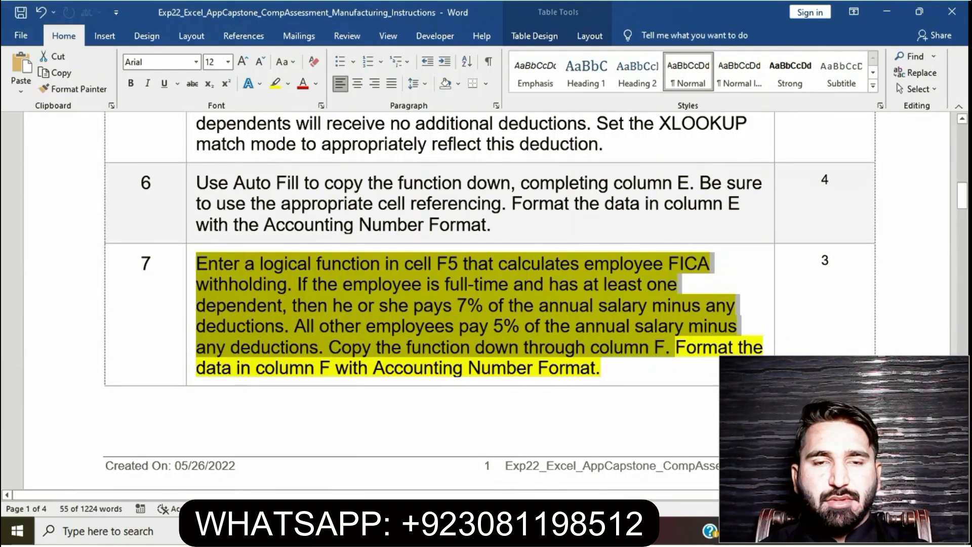
{"action": "key", "text": "alt+Tab"}
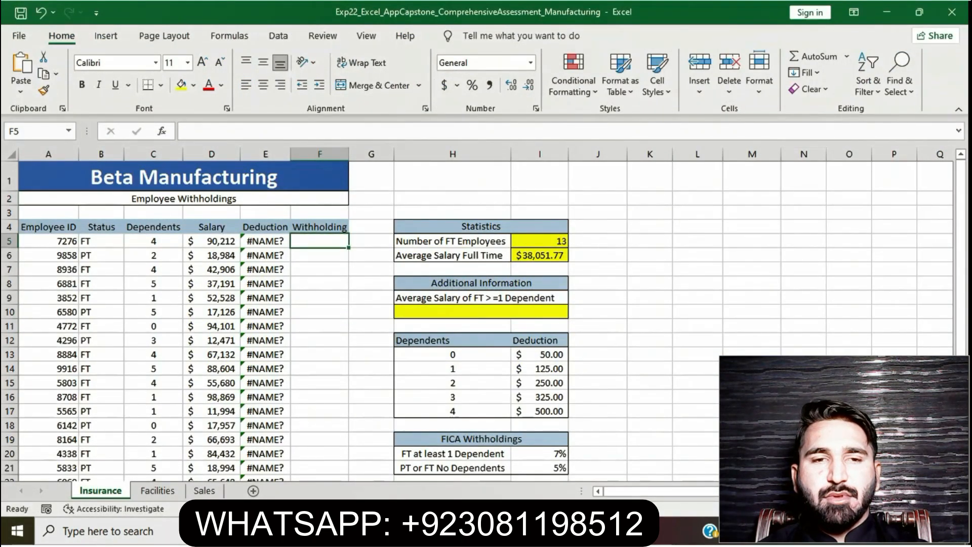
{"action": "type", "text": "="}
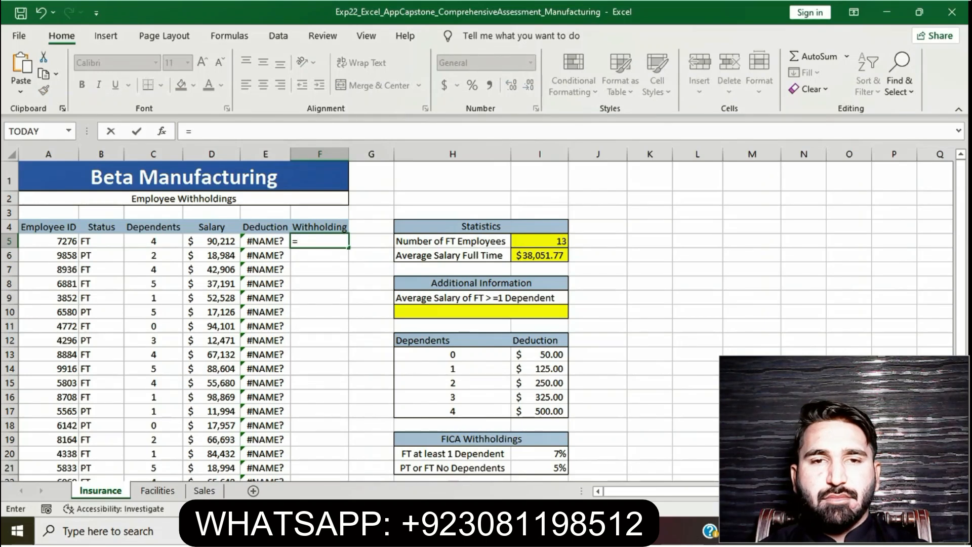
{"action": "type", "text": "IF("}
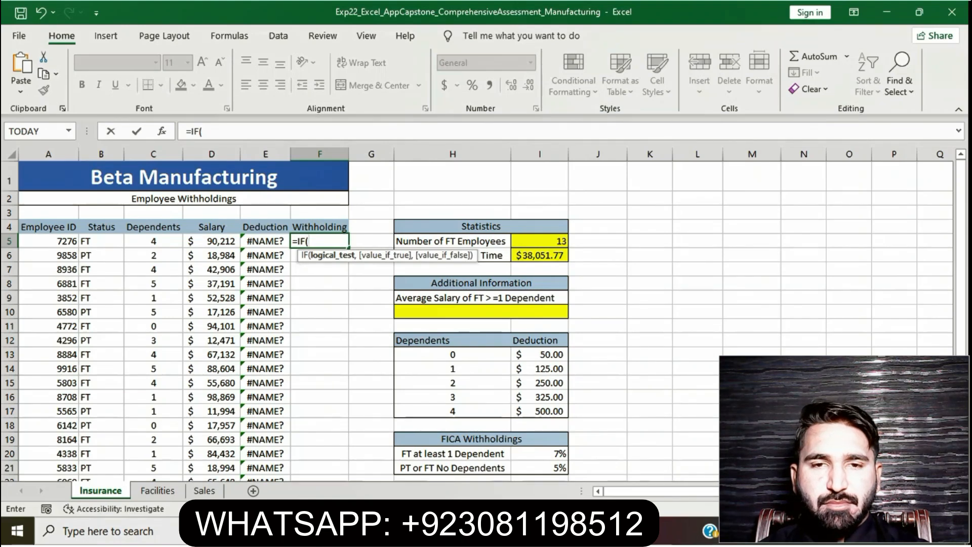
{"action": "type", "text": "AND"}
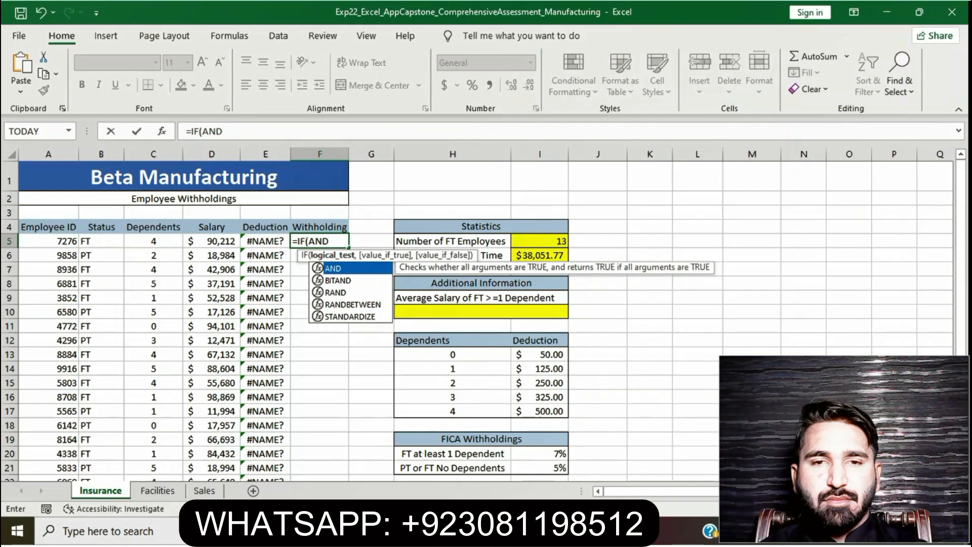
{"action": "type", "text": "(B5"}
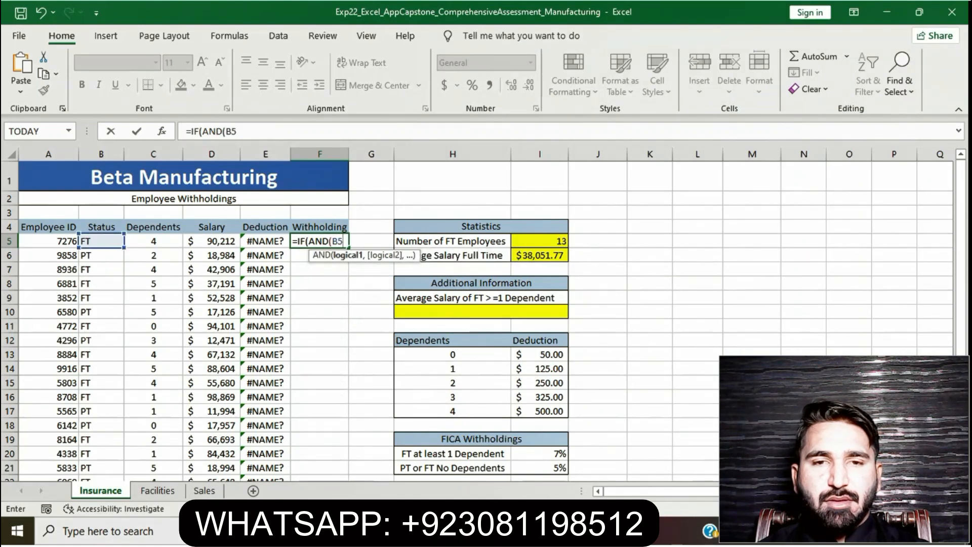
{"action": "type", "text": "="}
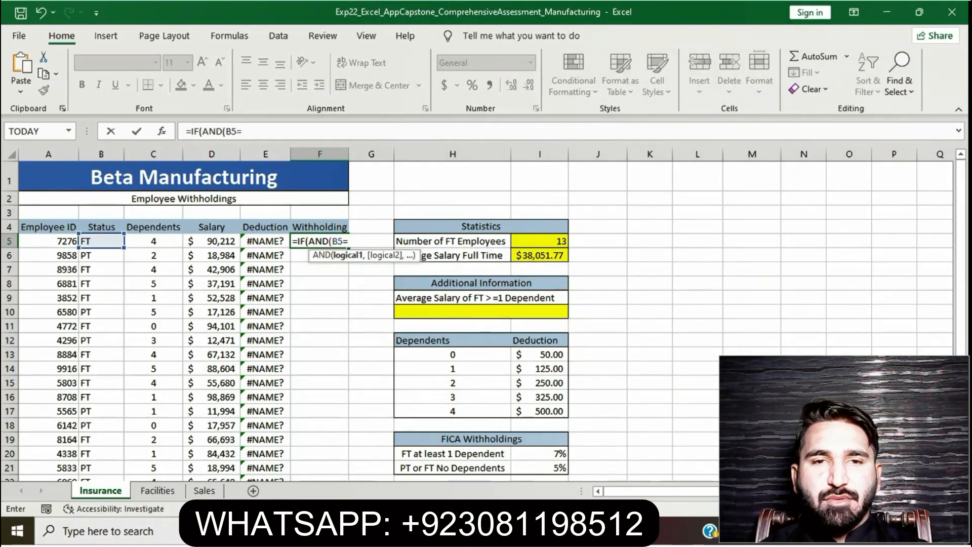
{"action": "type", "text": "\"F"}
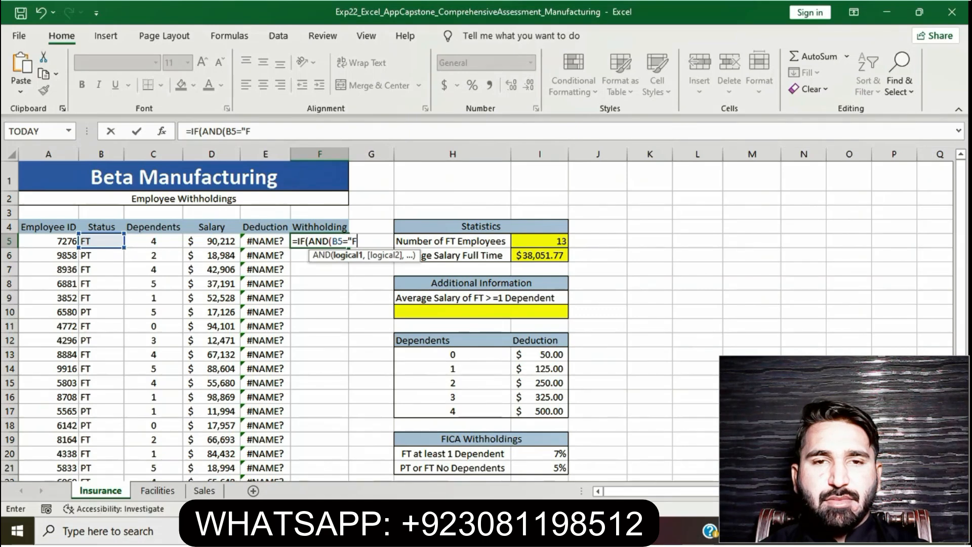
{"action": "type", "text": "T:,"}
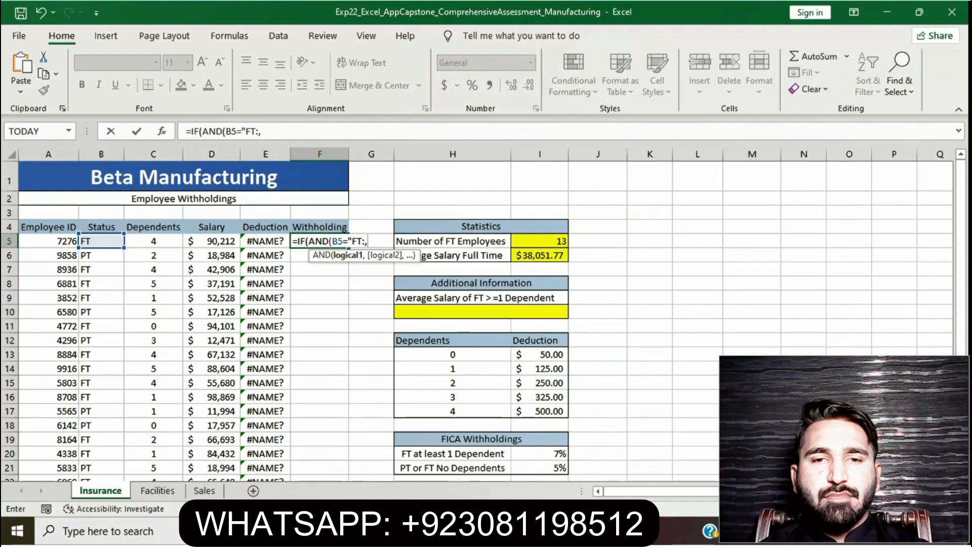
- Enter AND(B5="FT",C5>0) as the logical test of the IF function in F5
{"action": "key", "text": "BackSpace"}
{"action": "key", "text": "BackSpace"}
{"action": "type", "text": "\","}
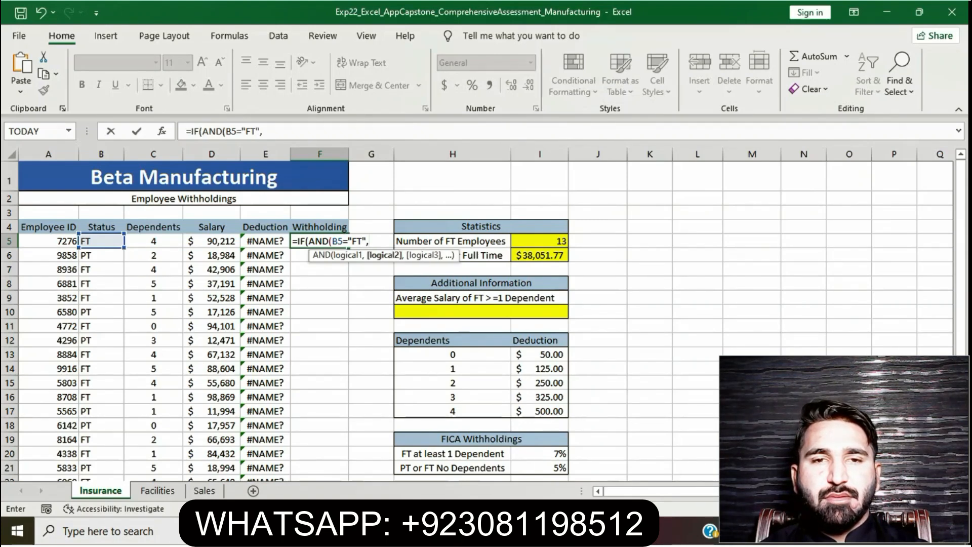
{"action": "type", "text": "C5"}
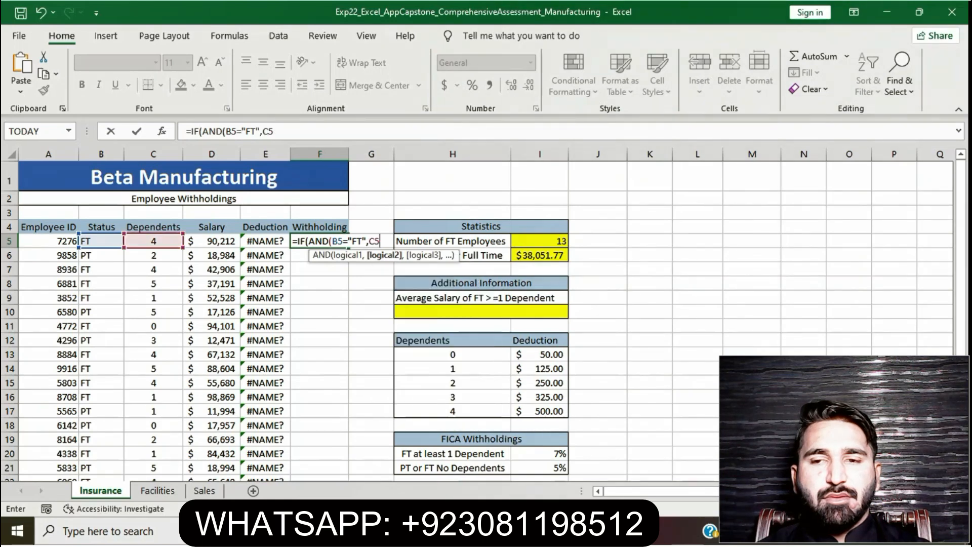
{"action": "type", "text": ">0"}
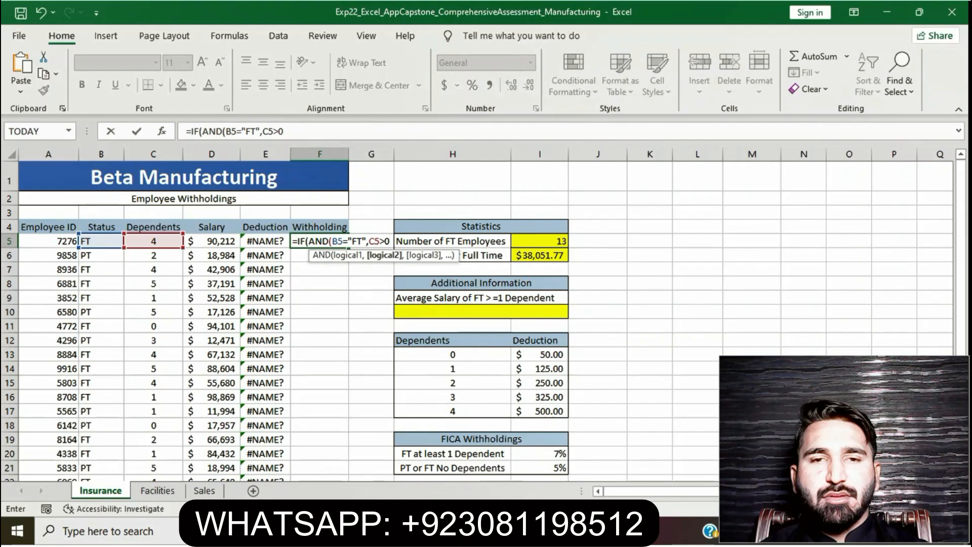
{"action": "type", "text": "),"}
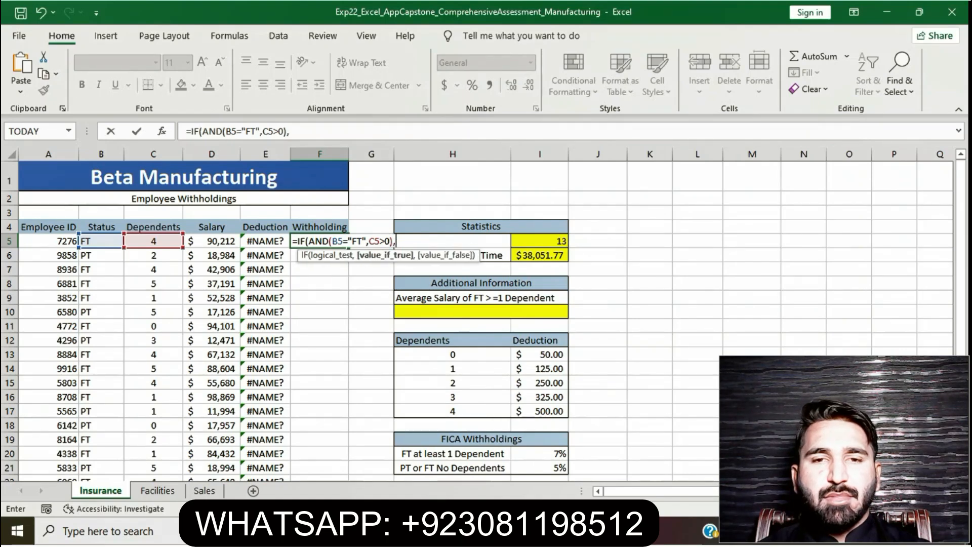
{"action": "type", "text": "(D5"}
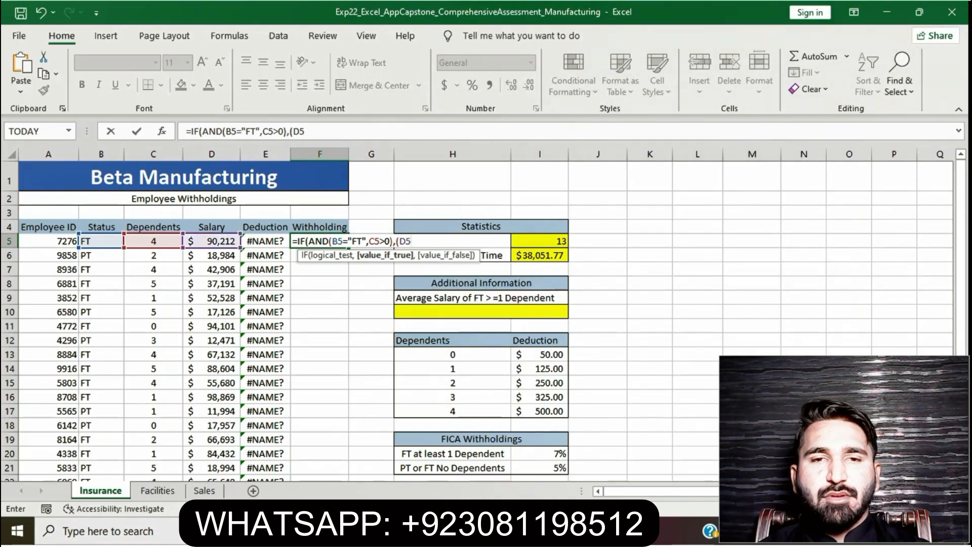
{"action": "type", "text": "-"}
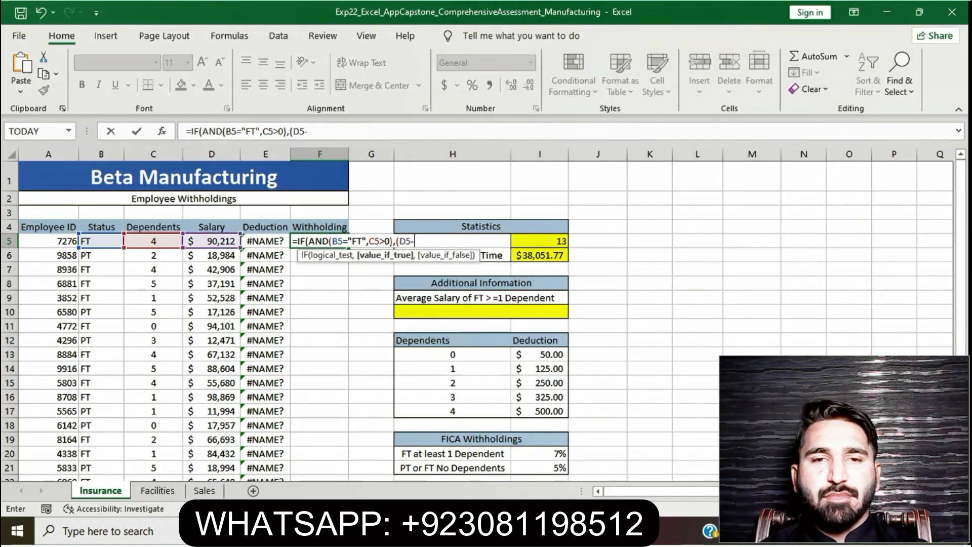
{"action": "type", "text": "E5"}
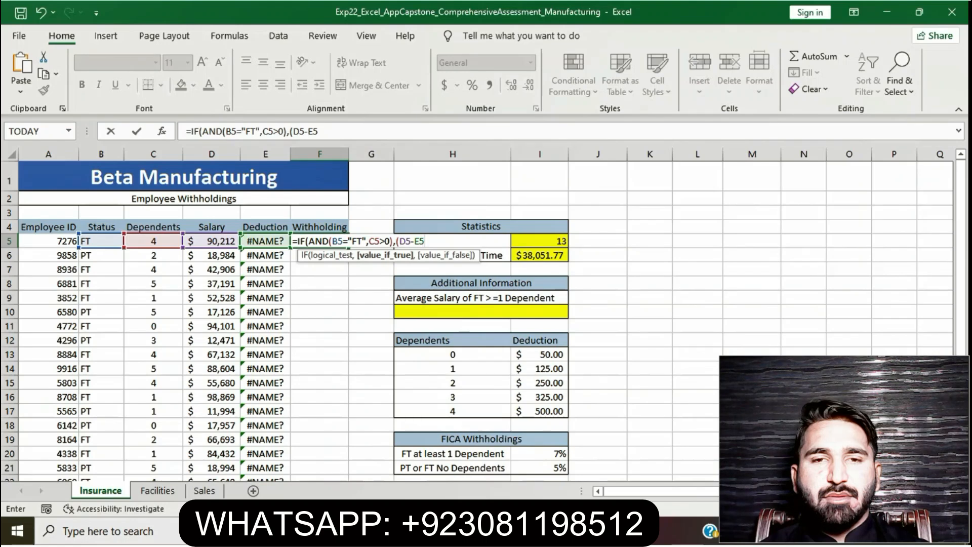
{"action": "type", "text": ")*"}
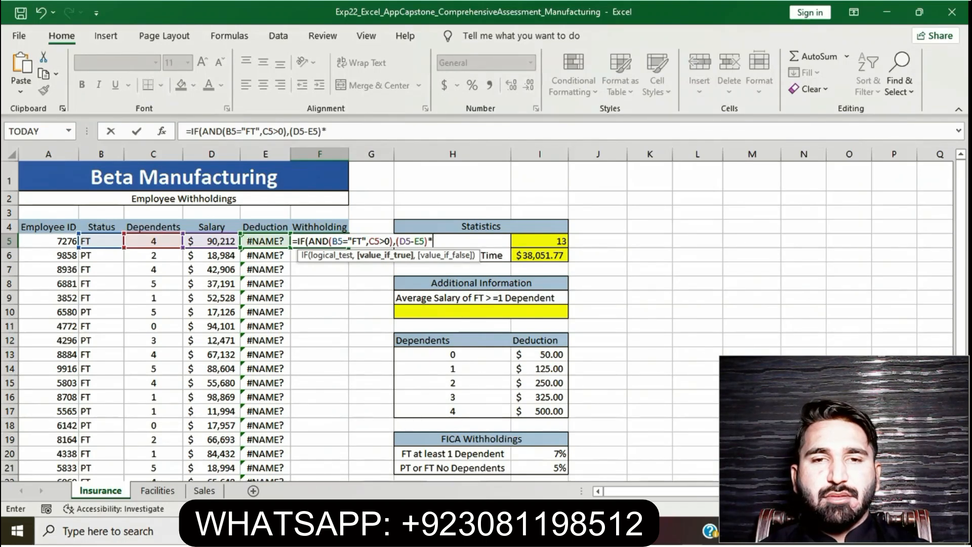
{"action": "type", "text": "$"}
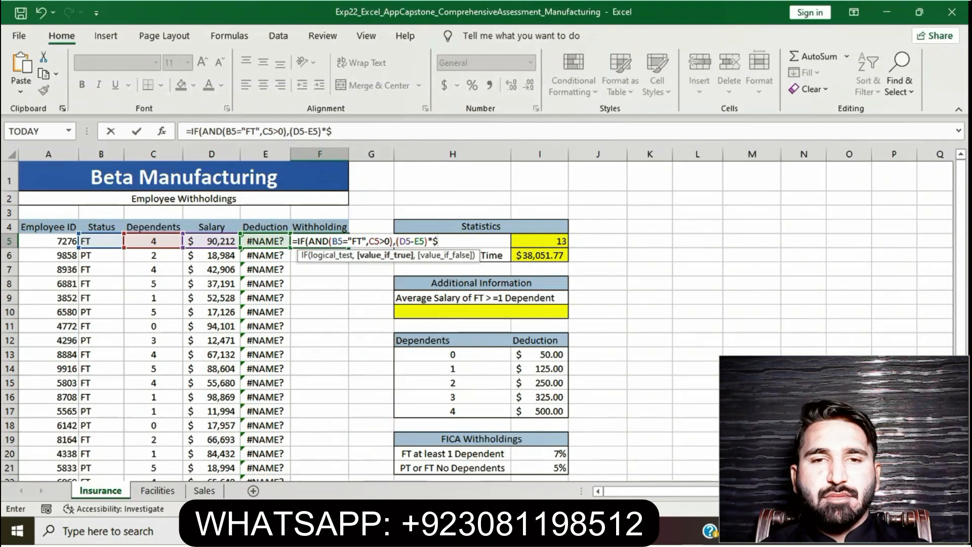
{"action": "type", "text": "I"}
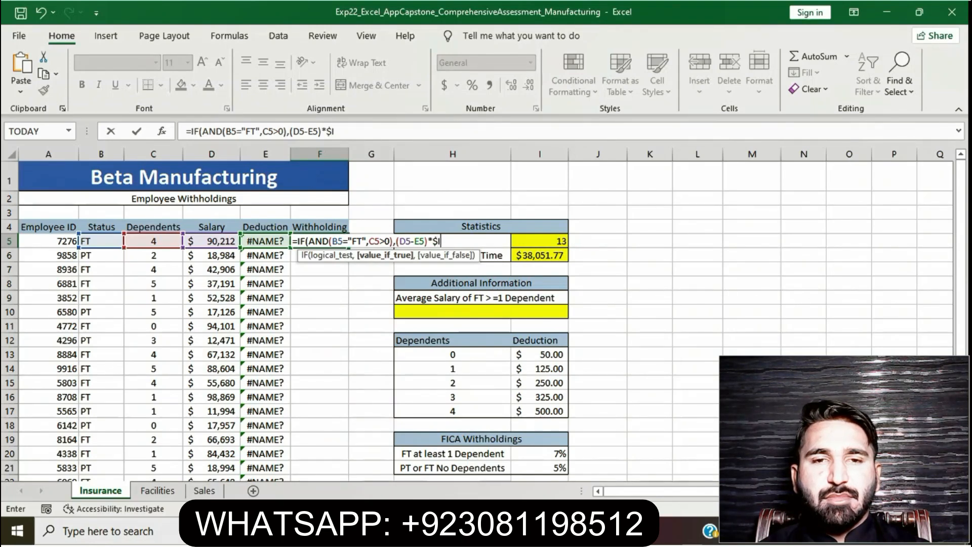
{"action": "type", "text": "$20"}
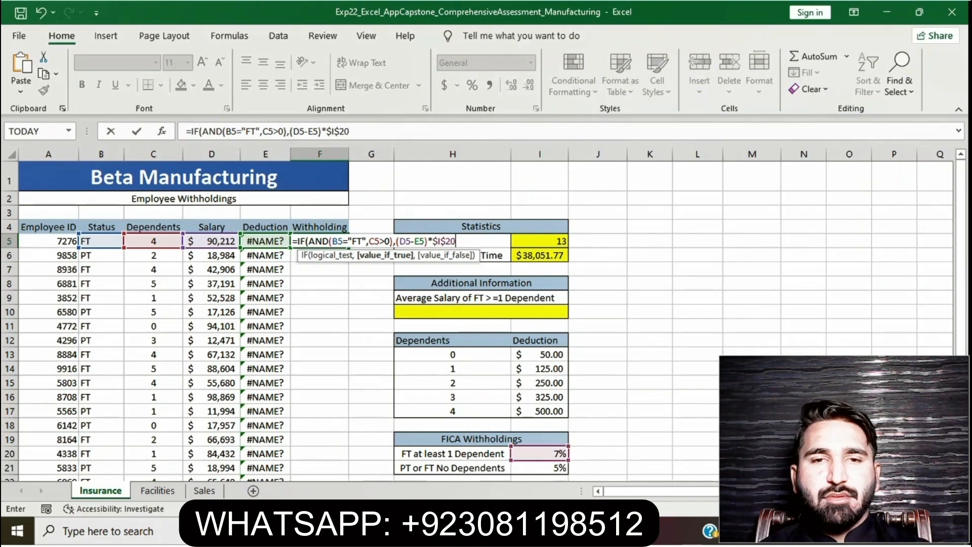
{"action": "type", "text": ",("}
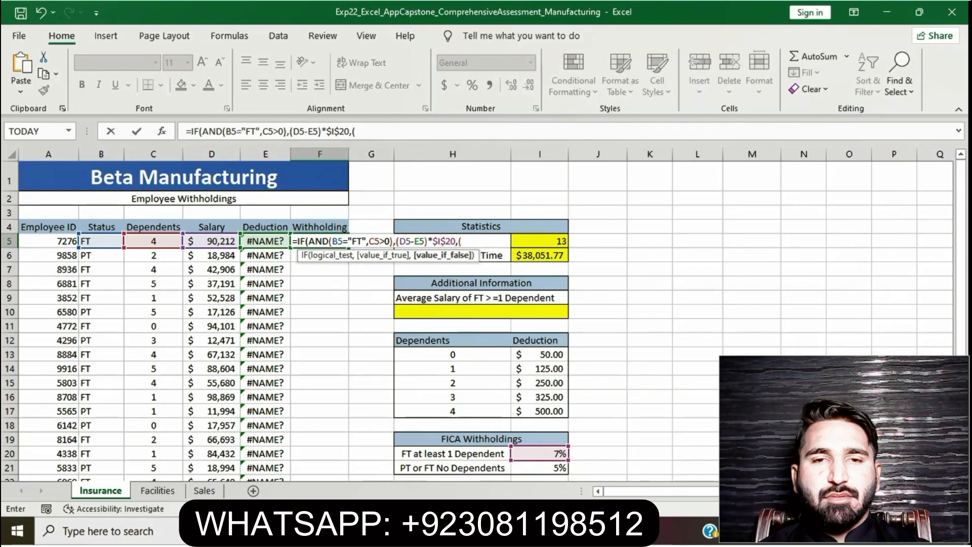
{"action": "type", "text": "D5"}
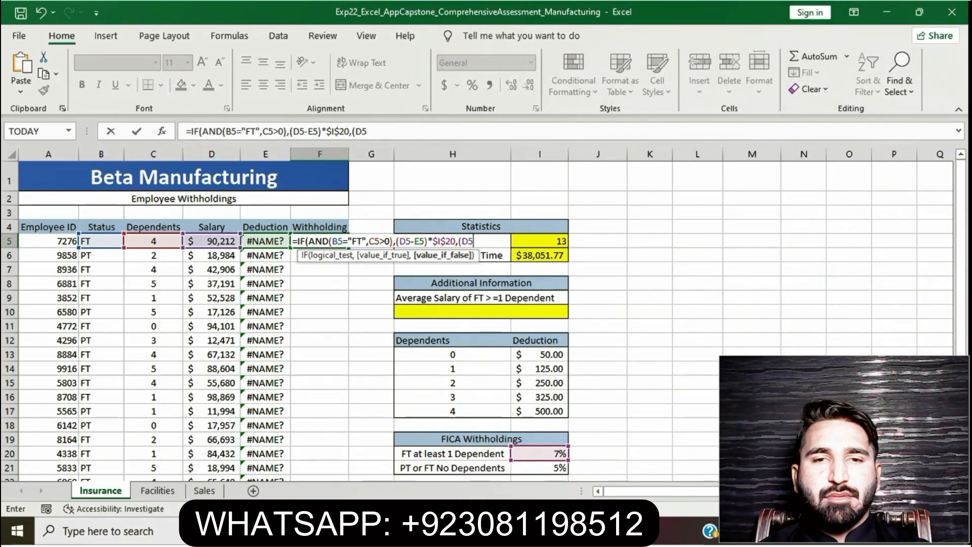
{"action": "type", "text": "-E5"}
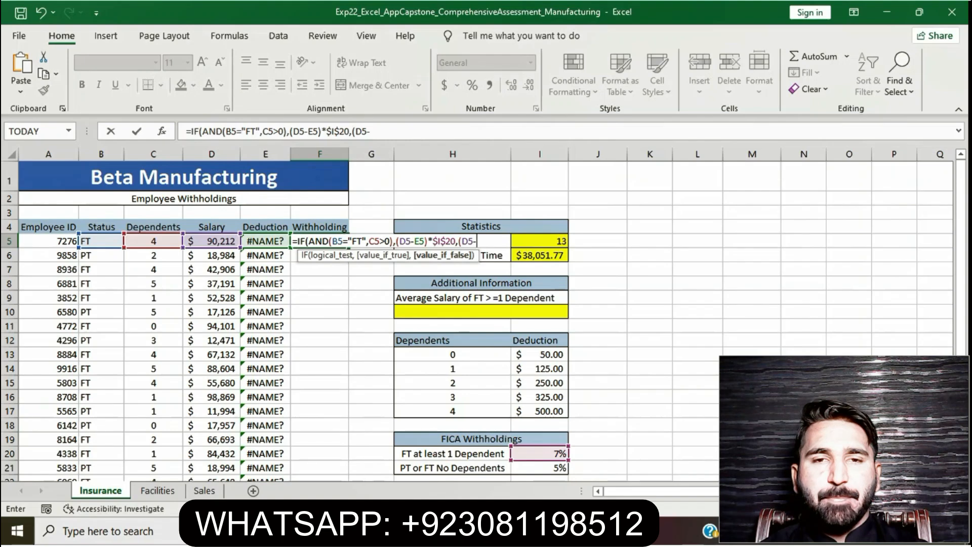
{"action": "type", "text": ")"}
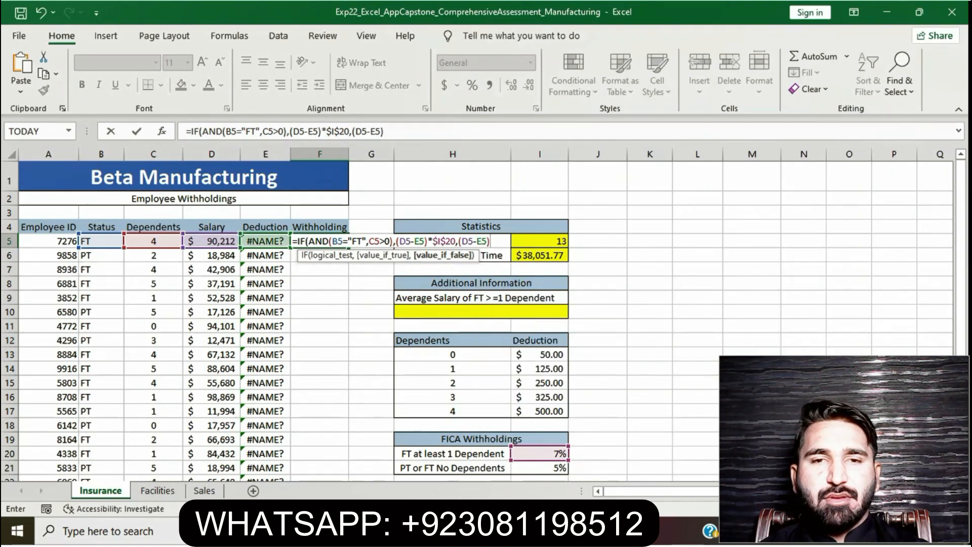
{"action": "type", "text": "*"}
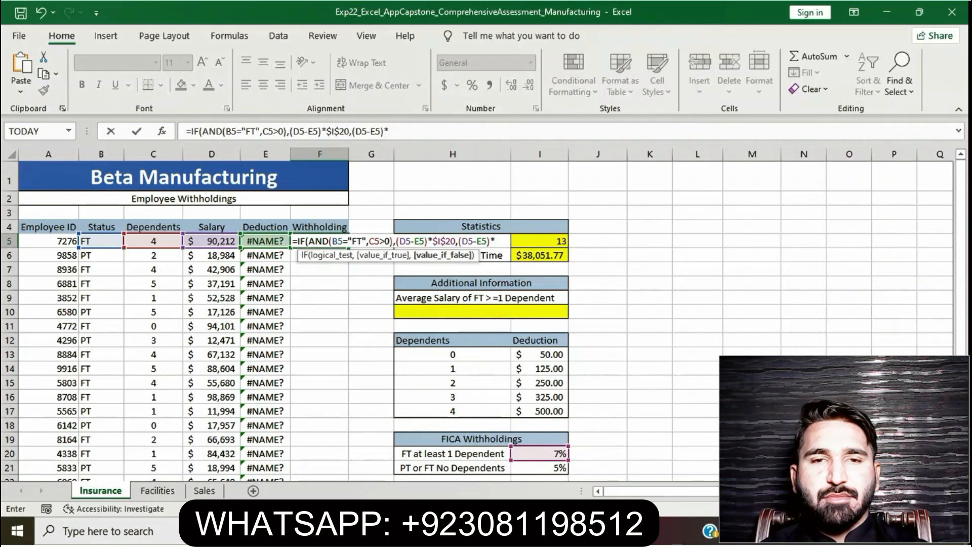
{"action": "type", "text": "$"}
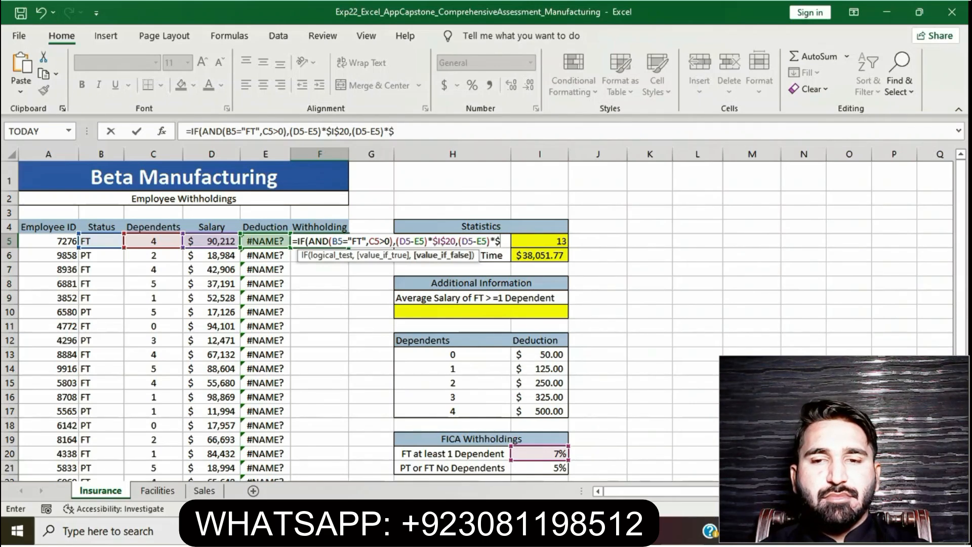
{"action": "type", "text": "I"}
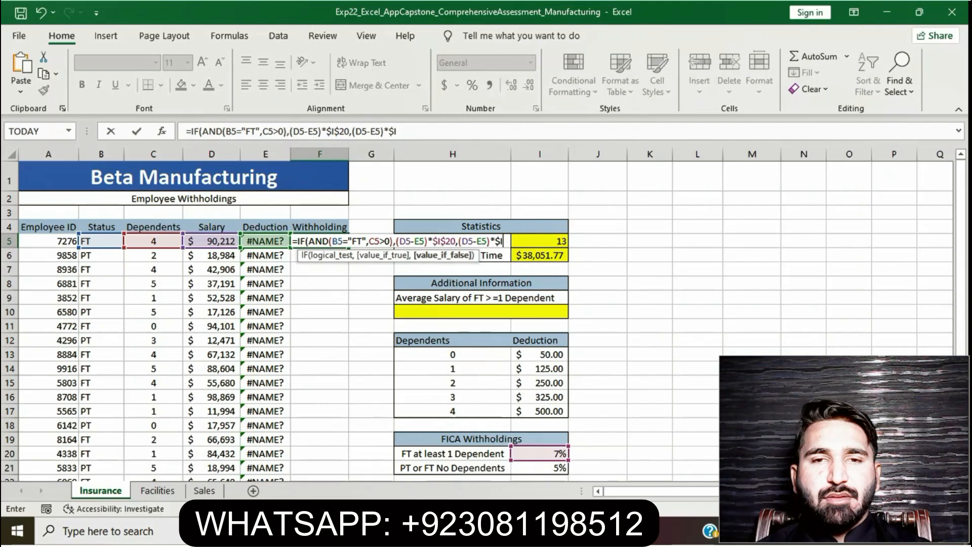
{"action": "type", "text": "$21"}
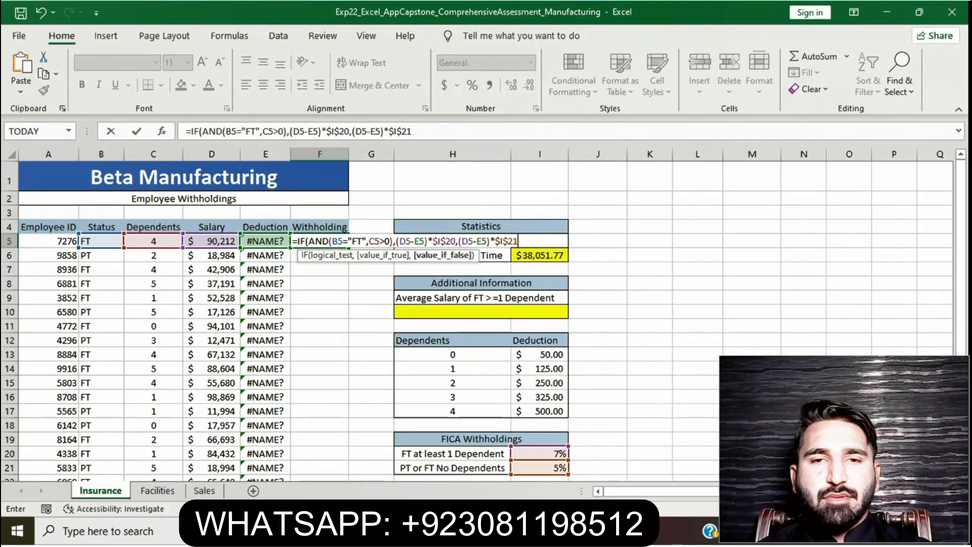
{"action": "type", "text": ")"}
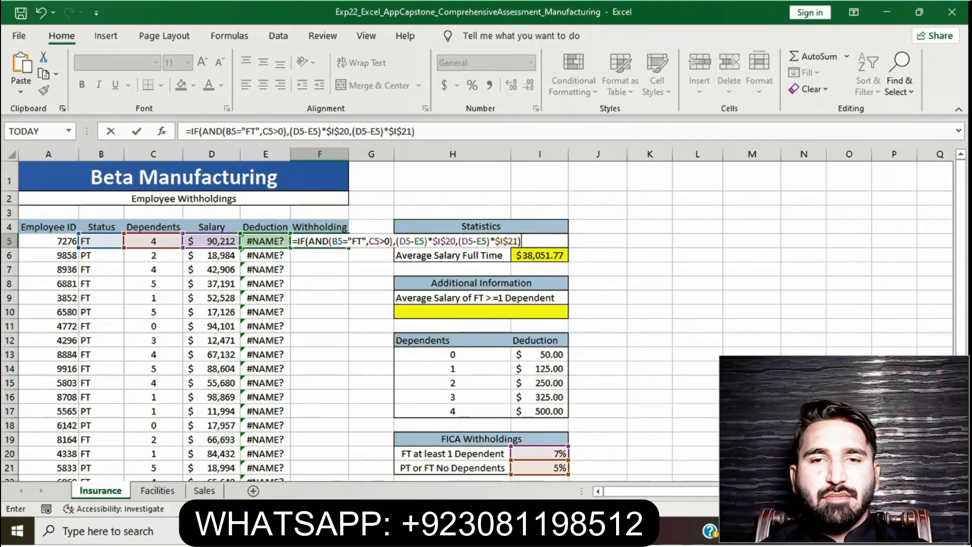
- Add (D5-E5)*$I$21 as the value-if-false argument and commit the F5 formula
{"action": "key", "text": "Return"}
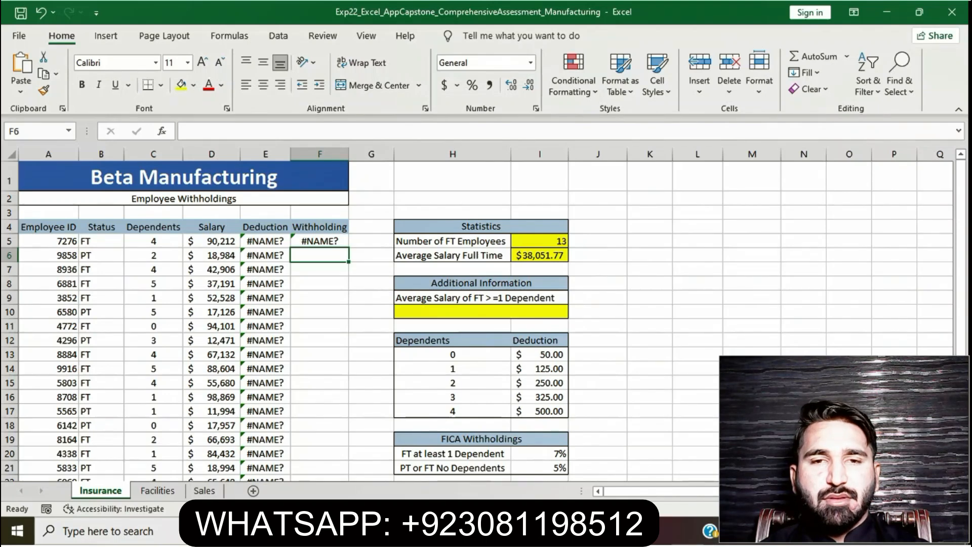
- Reread the copy-down sentence of step 7 in Word, switch back to Excel and fill the F5 formula down through cell F34
{"action": "left_click", "coordinate": [320, 241]}
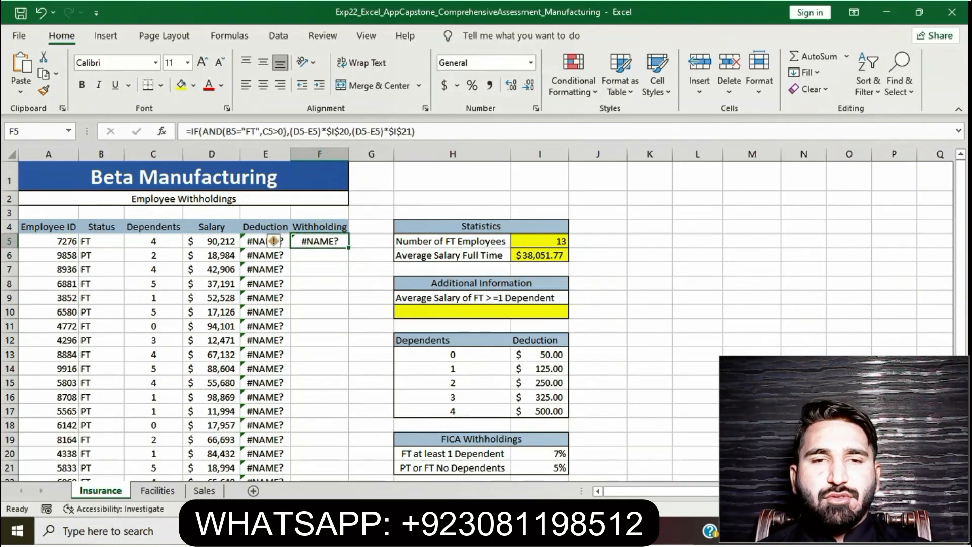
{"action": "key", "text": "alt+Tab"}
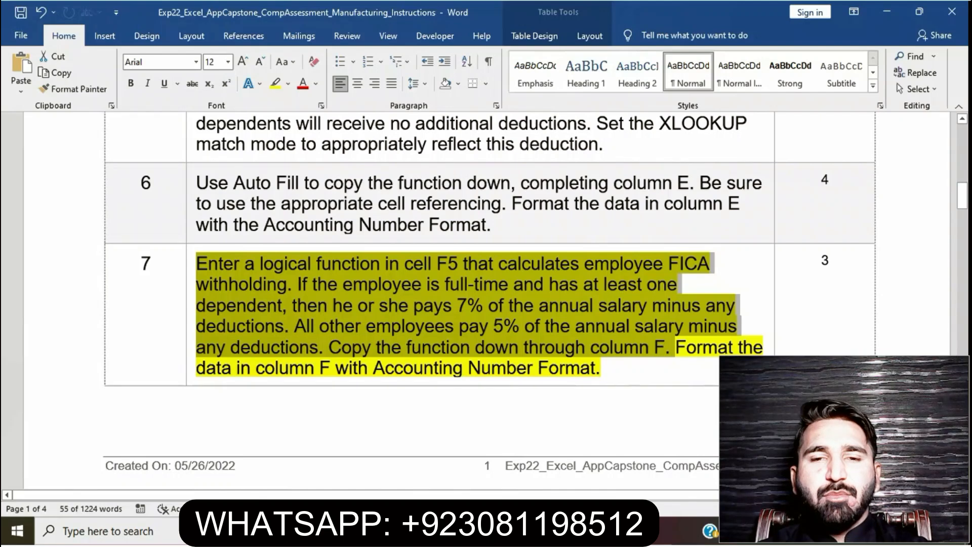
{"action": "left_click", "coordinate": [507, 368]}
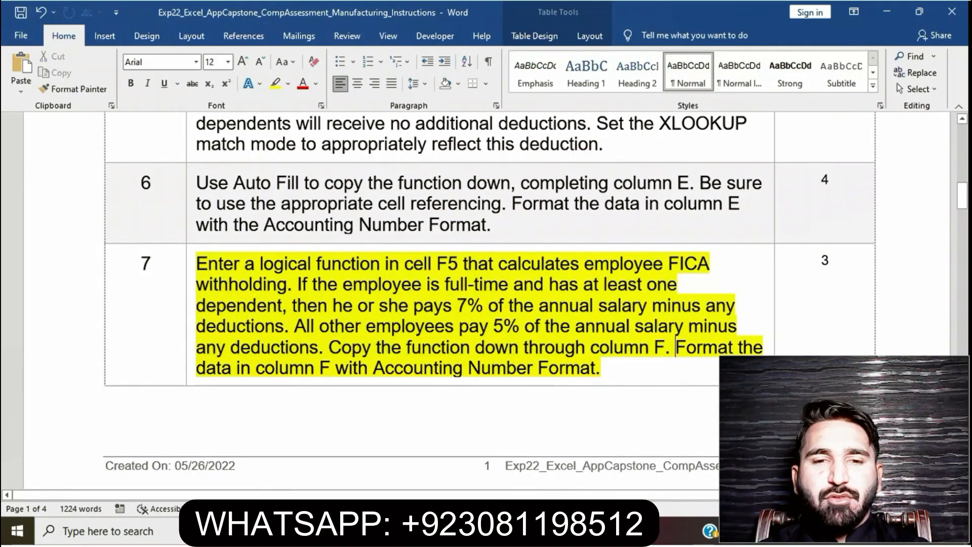
{"action": "left_click_drag", "start_coordinate": [331, 348], "coordinate": [673, 348]}
{"action": "key", "text": "alt+Tab"}
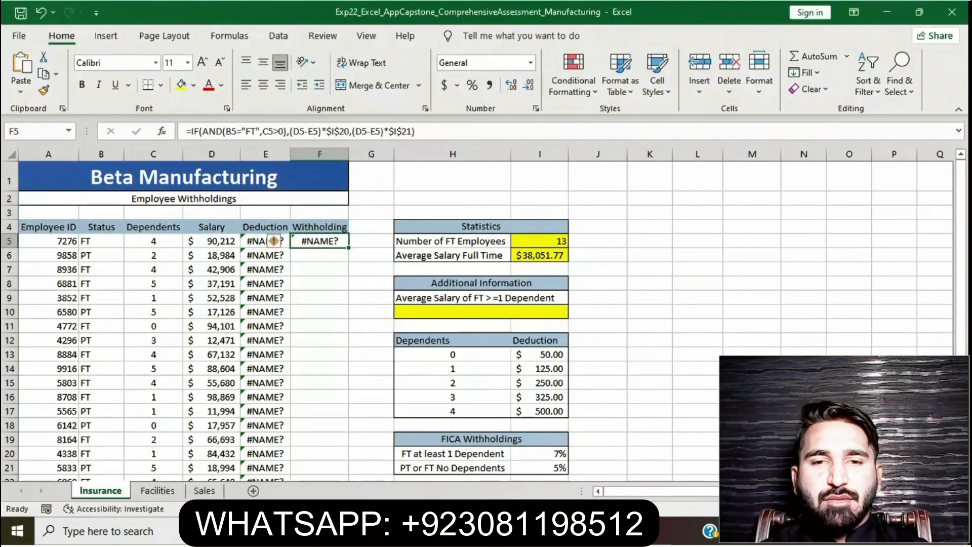
{"action": "left_click_drag", "start_coordinate": [348, 247], "coordinate": [326, 472]}
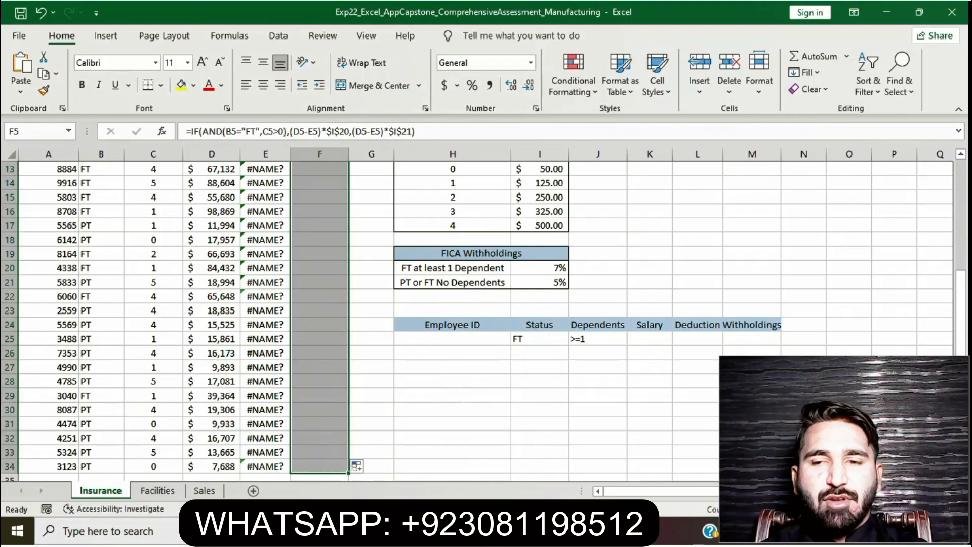
- Check the formatting sentence of step 7 in Word, switch back to Excel and apply Accounting Number Format to F5:F34
{"action": "key", "text": "alt+Tab"}
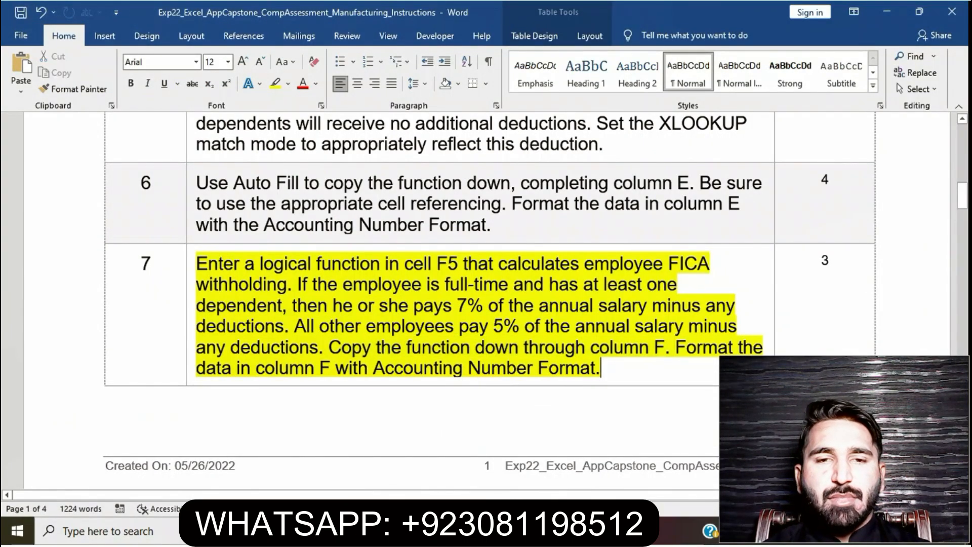
{"action": "left_click_drag", "start_coordinate": [677, 349], "coordinate": [669, 370]}
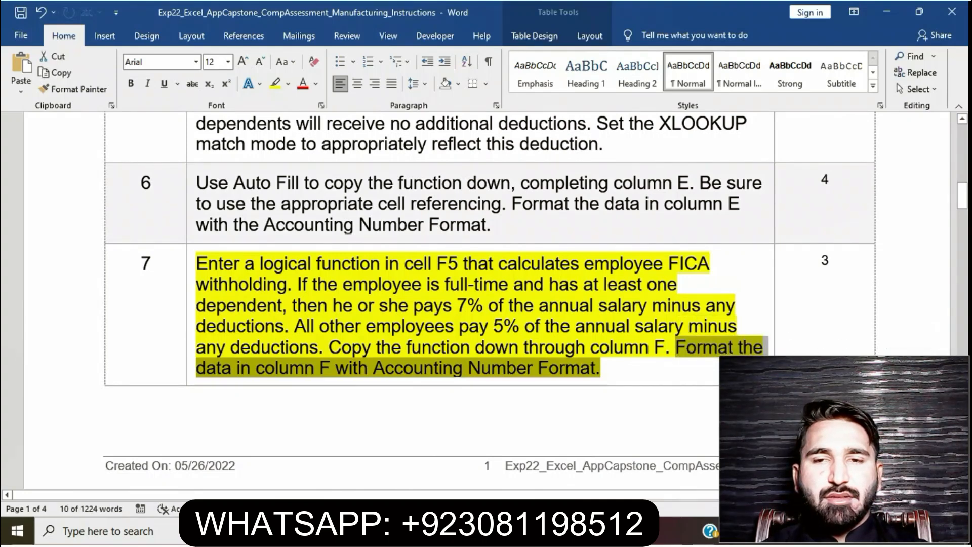
{"action": "key", "text": "alt+Tab"}
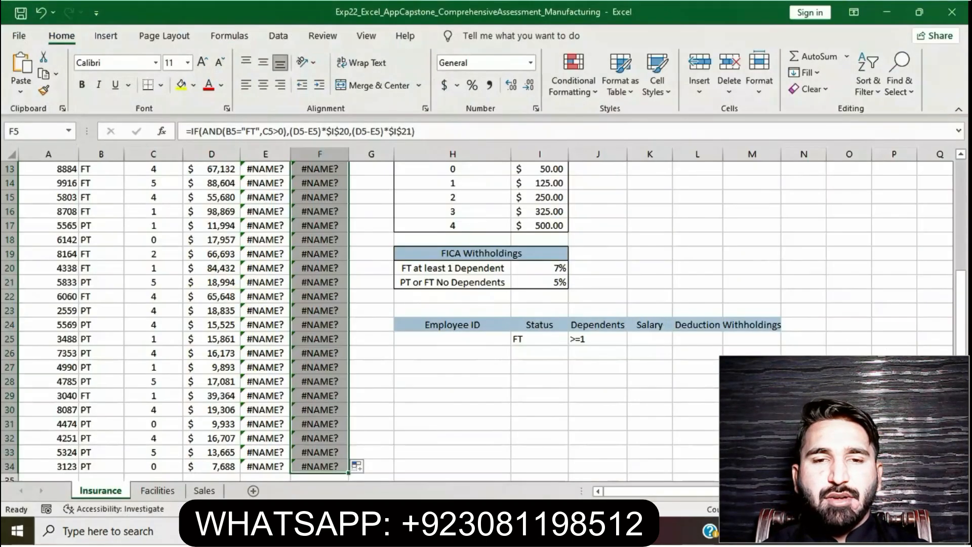
{"action": "left_click", "coordinate": [444, 85]}
{"action": "scroll", "coordinate": [274, 240], "scroll_direction": "up", "scroll_amount": 4}
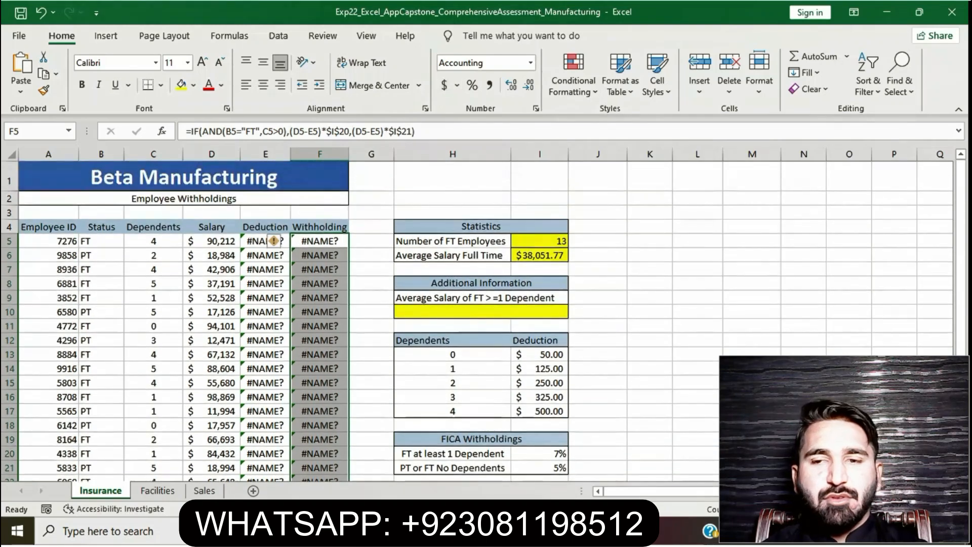
{"action": "left_click", "coordinate": [650, 326]}
- Switch to the Word instructions and remove the yellow highlight from the whole step 7 paragraph
{"action": "key", "text": "alt+Tab"}
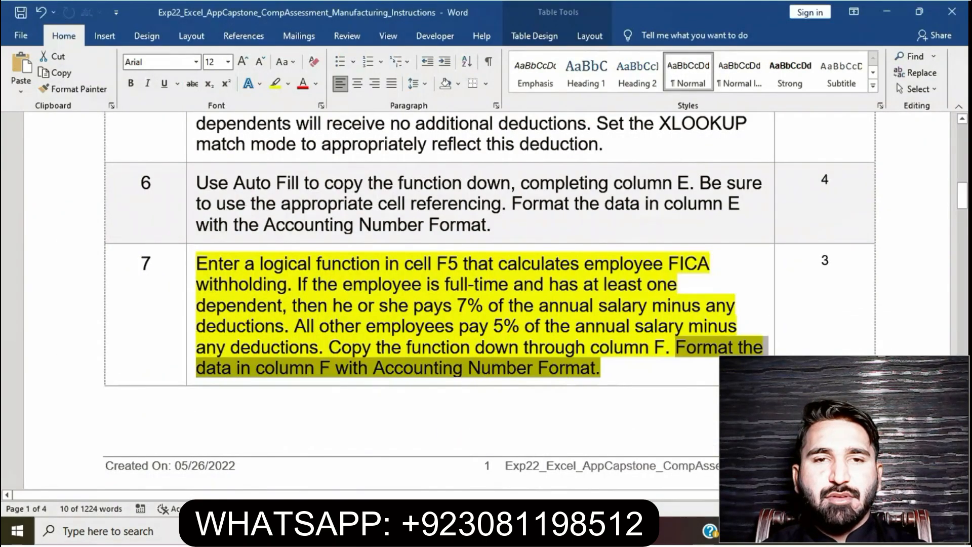
{"action": "left_click", "coordinate": [485, 348]}
{"action": "triple_click", "coordinate": [589, 368]}
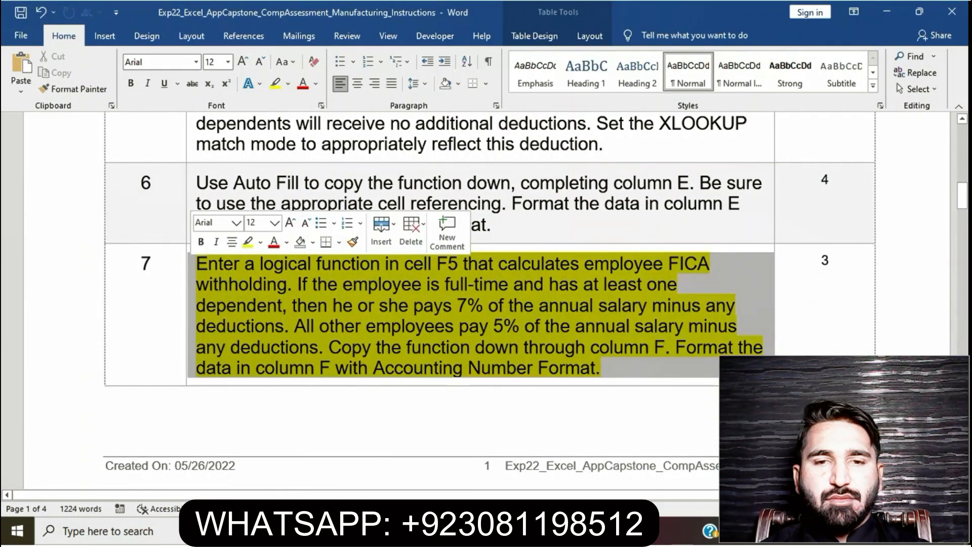
{"action": "left_click", "coordinate": [247, 242]}
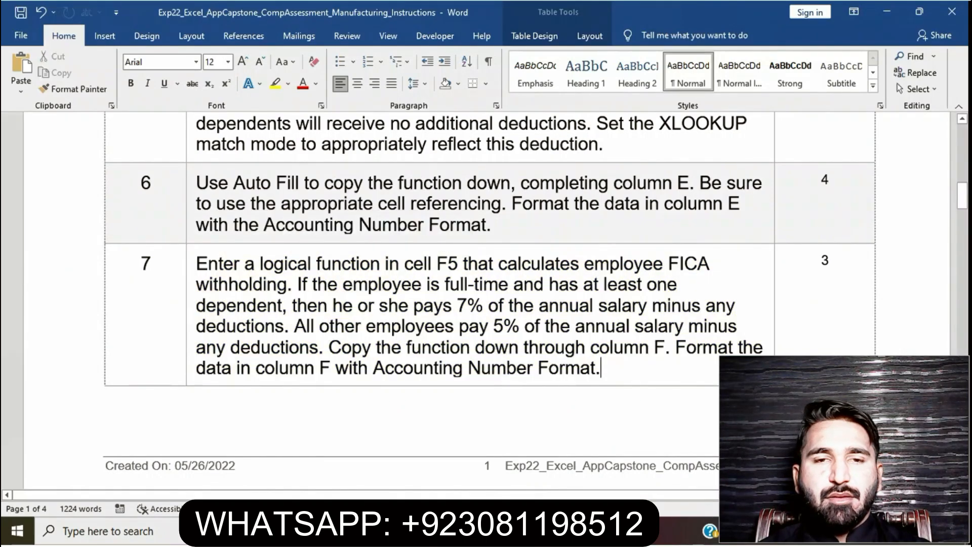